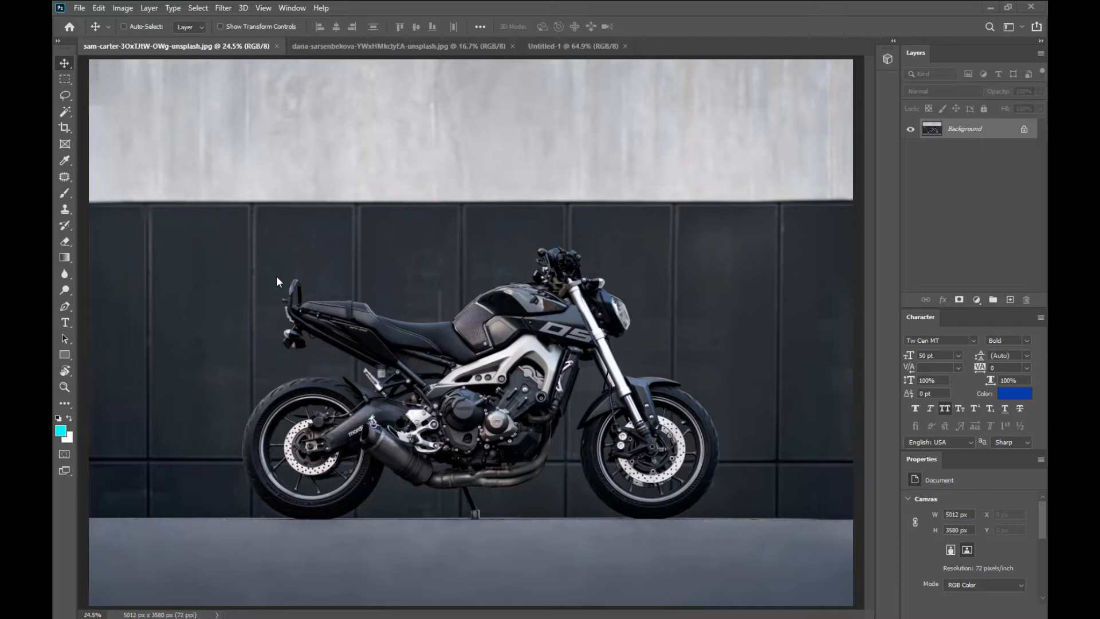
left_click(329, 46)
left_click(208, 46)
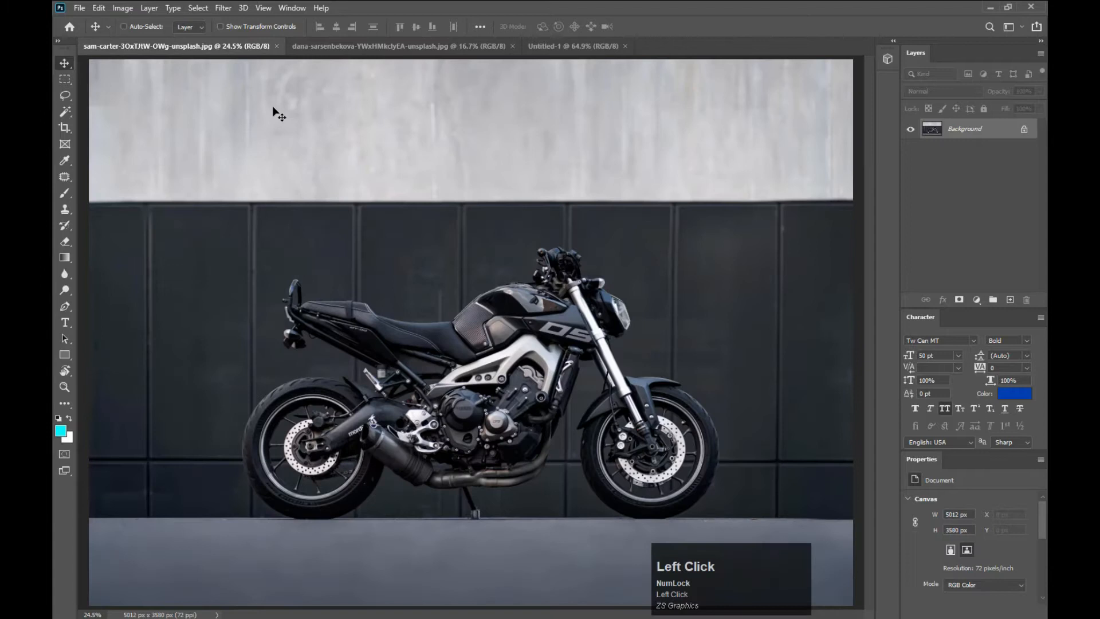
left_click(309, 50)
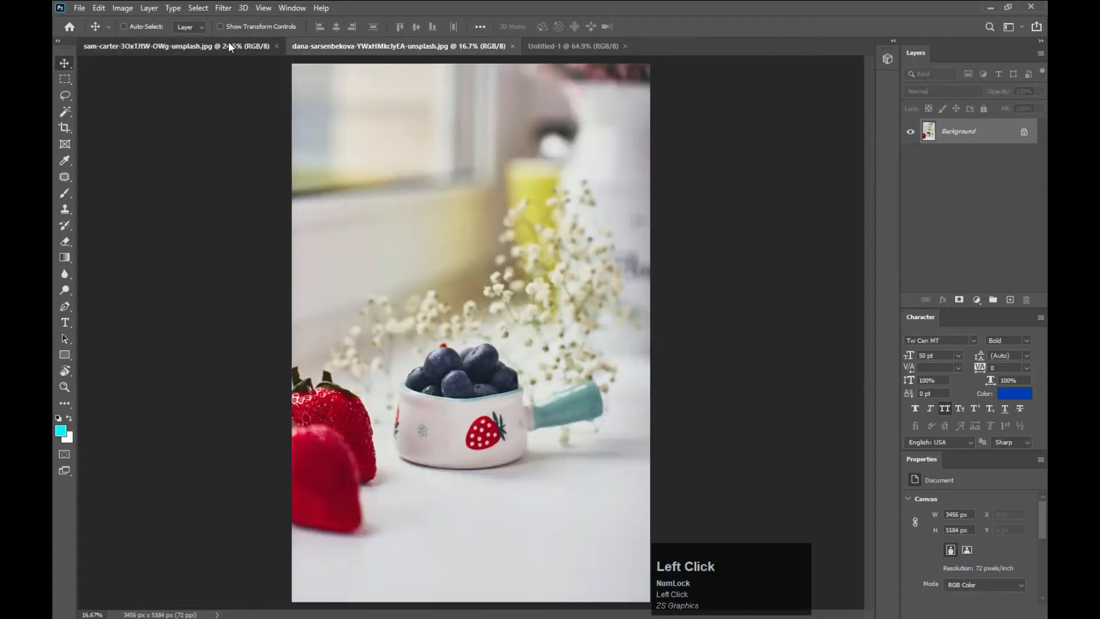
left_click(228, 44)
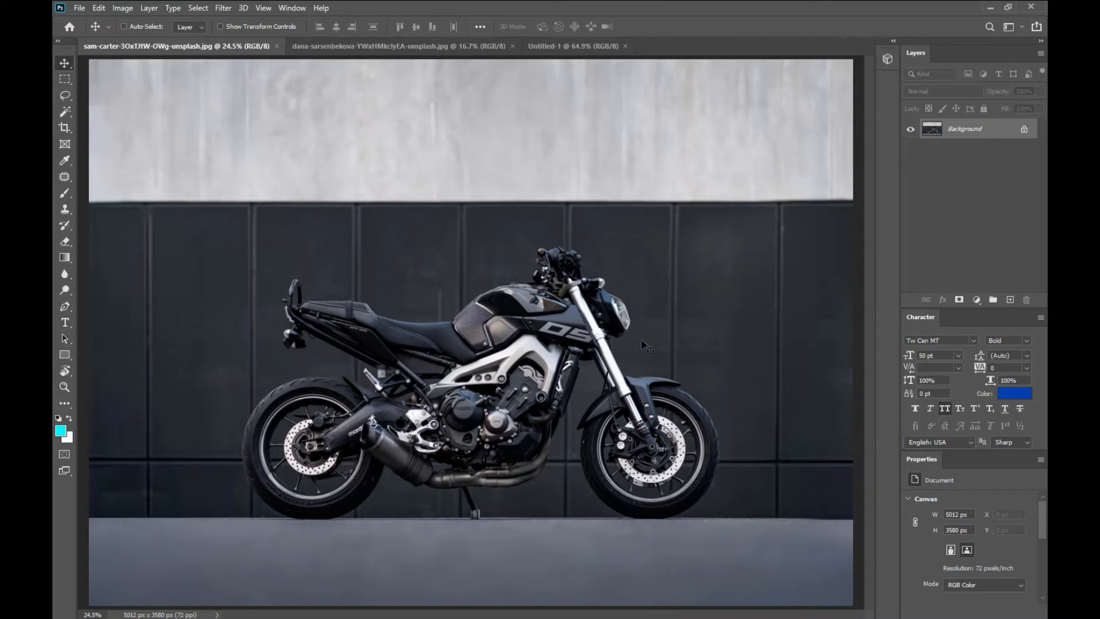
right_click(487, 347)
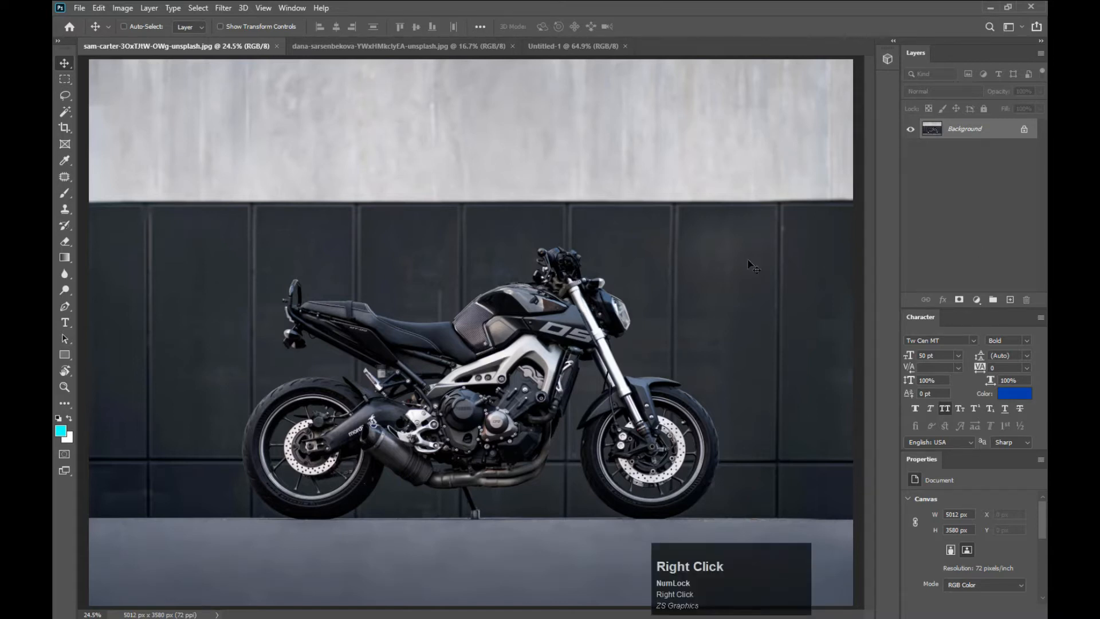
Add a new empty layer above the motorcycle photo and hide the Background layer
left_click(1011, 300)
right_click(639, 276)
left_click(642, 280)
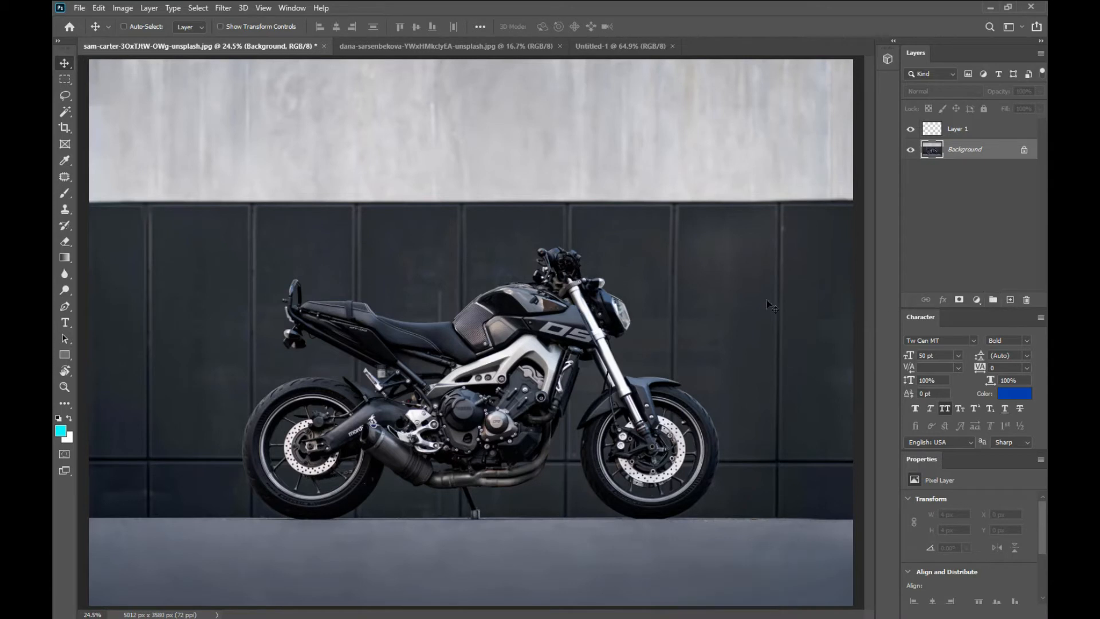
left_click(955, 138)
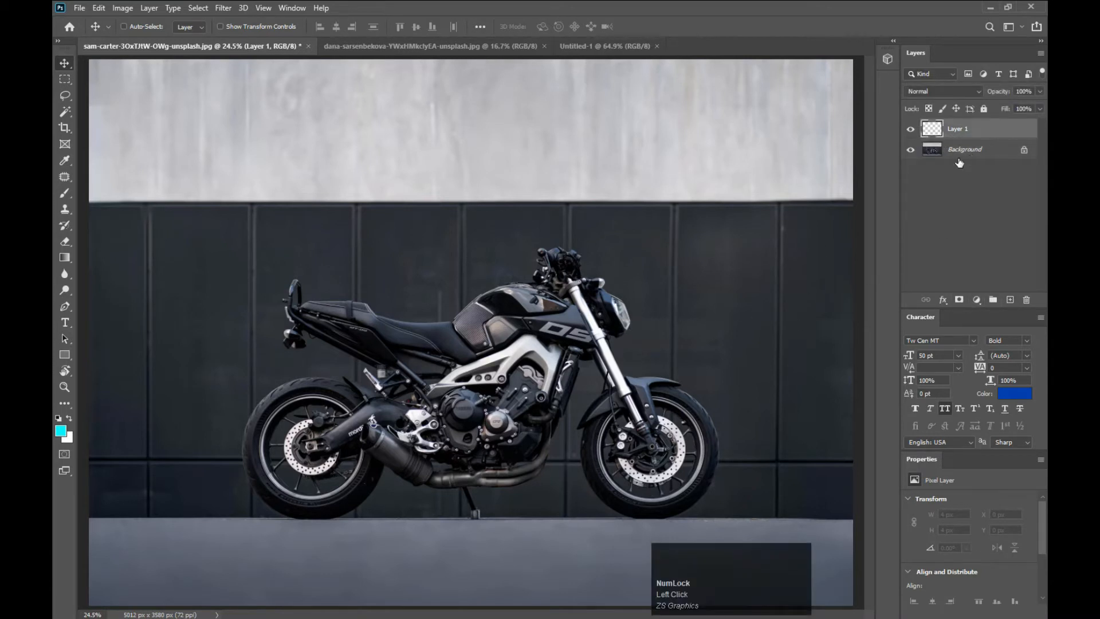
left_click(911, 150)
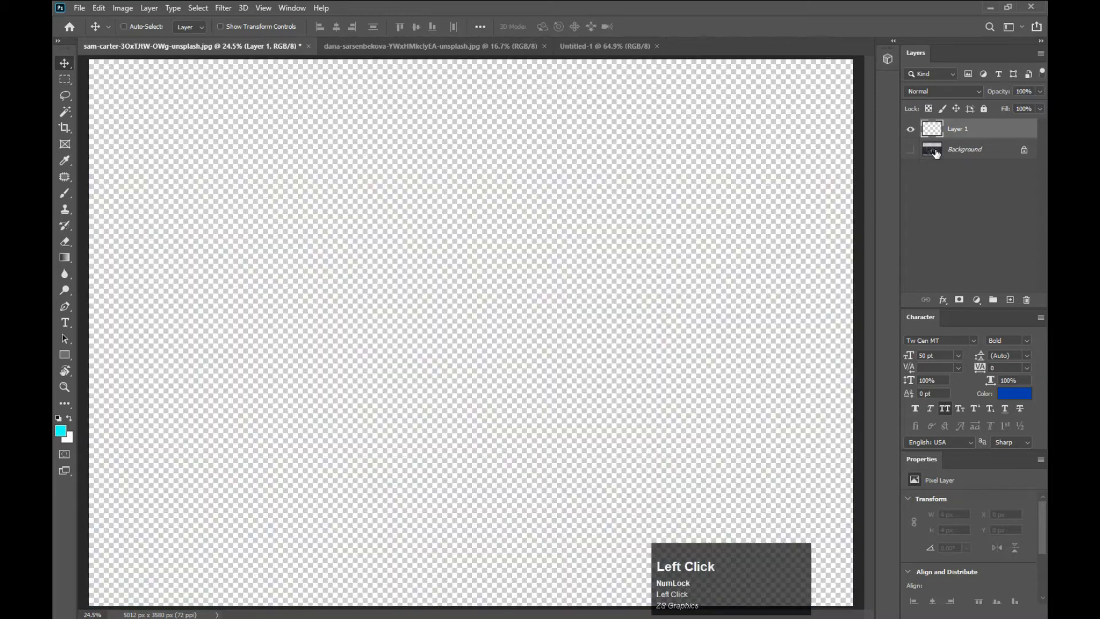
Add another layer directly beneath Layer 1 and fill it with the cyan foreground colour
left_click(1010, 300)
left_click_drag(979, 136, 979, 161)
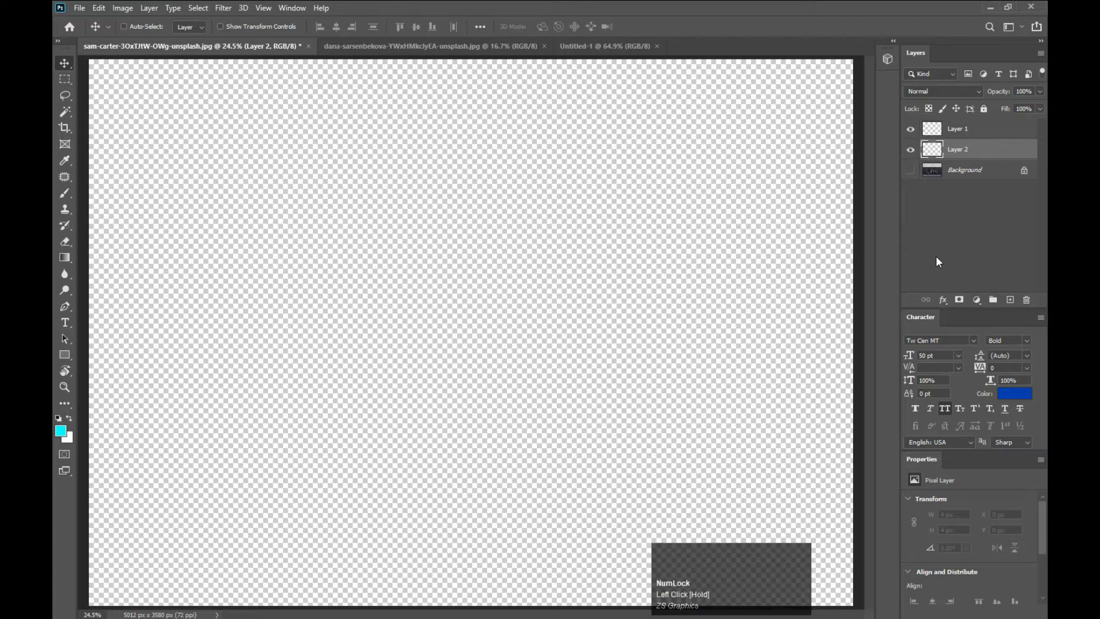
key("alt+BackSpace")
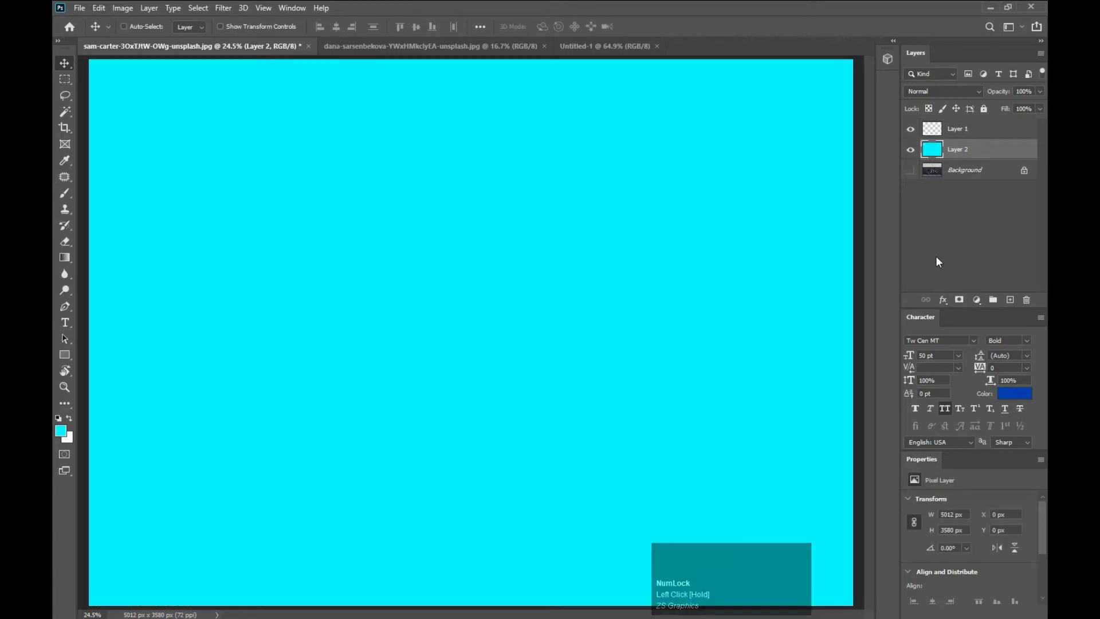
Unlock the motorcycle photo's Background layer and place it, visible, above the cyan Layer 2
left_click(920, 171)
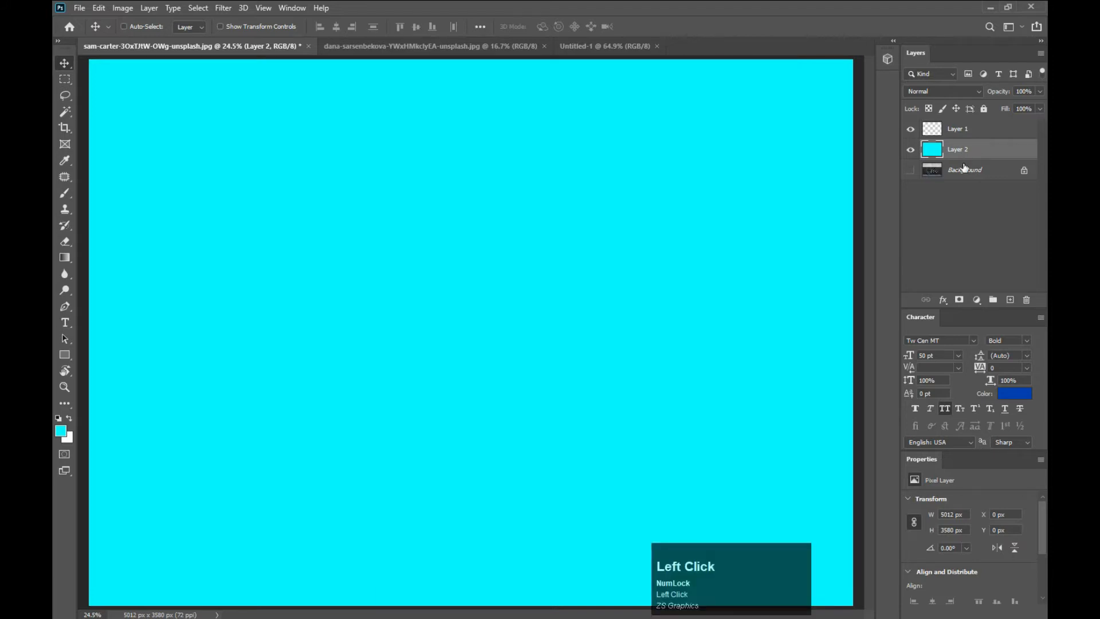
left_click(1024, 172)
left_click_drag(978, 172, 975, 140)
Scale the motorcycle photo layer down around its centre to about 2602 × 1858 px
right_click(500, 327)
left_click(520, 334)
key("ctrl+t")
scroll(601, 236, "down", 1)
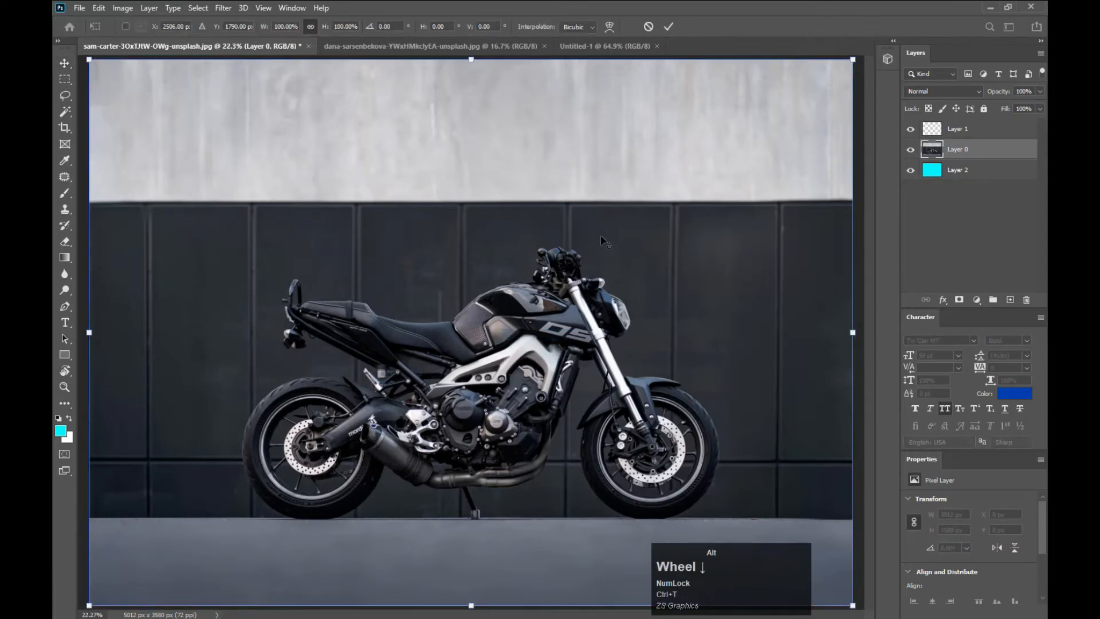
scroll(601, 235, "down", 2)
left_click_drag(761, 126, 613, 213)
double_click(515, 276)
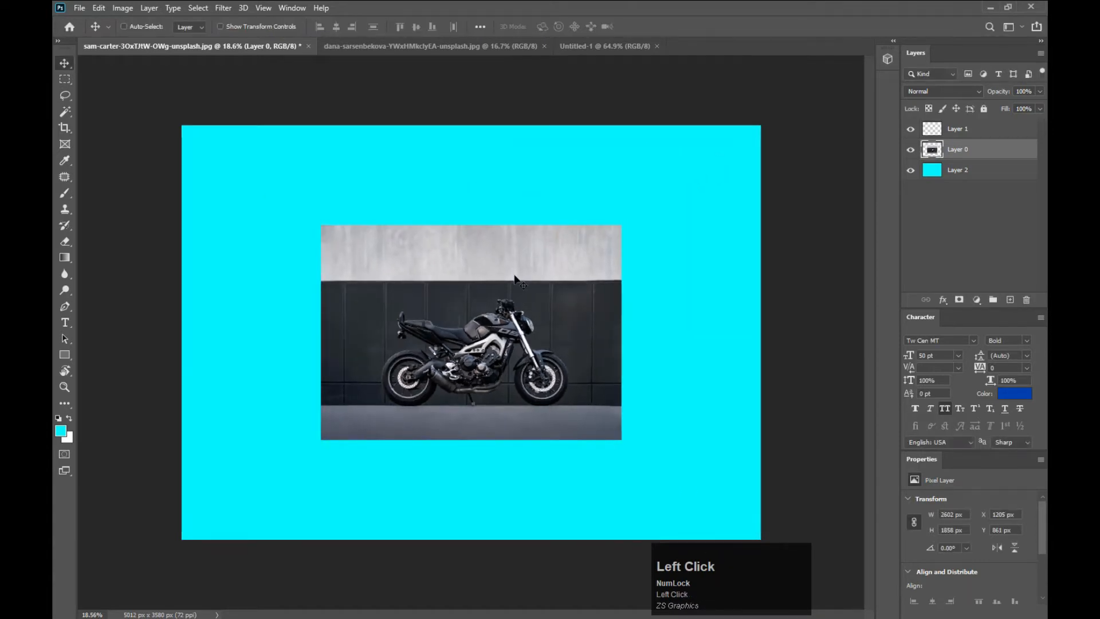
scroll(515, 275, "up", 3)
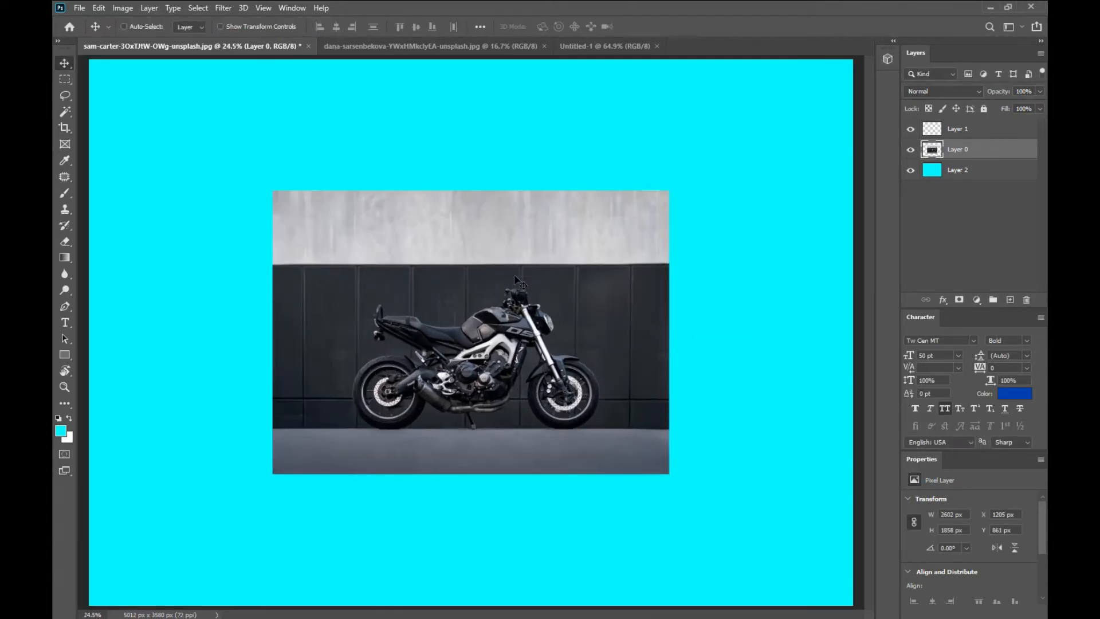
Move the motorcycle photo toward the canvas's upper-left corner, to about X 601 px, Y 155 px
right_click(515, 276)
left_click(518, 281)
right_click(484, 328)
left_click(496, 339)
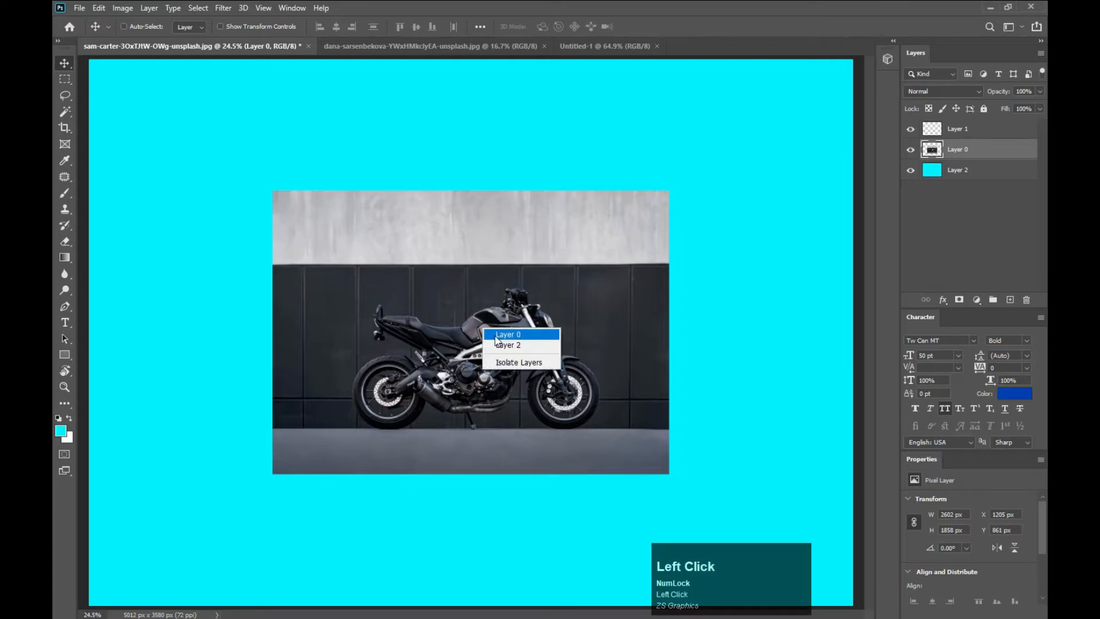
left_click_drag(485, 366, 393, 258)
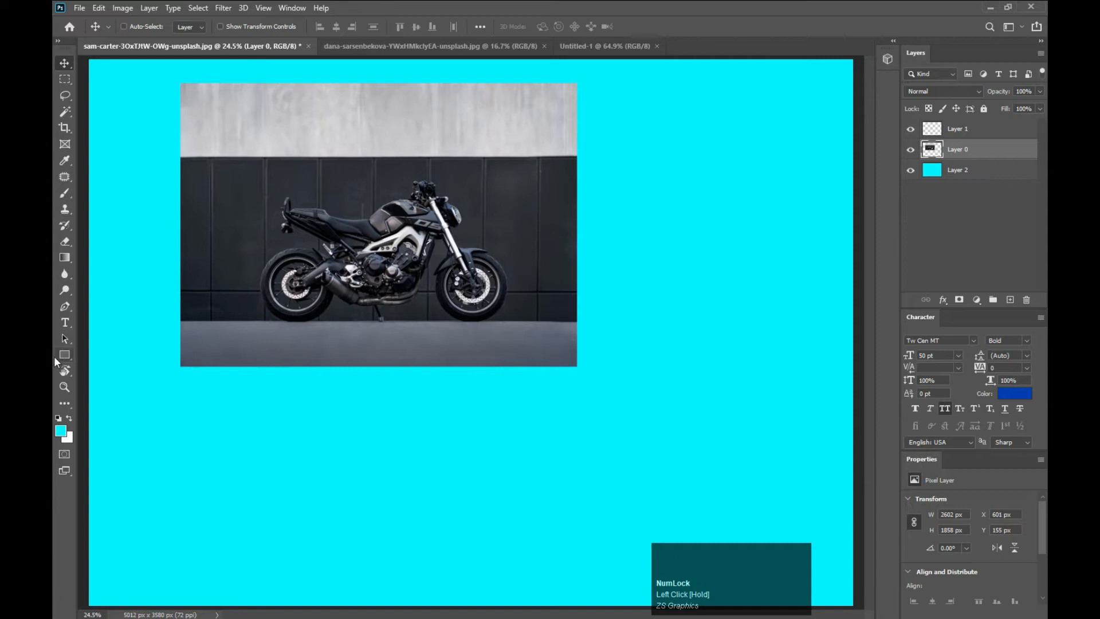
Remove the toolbar from its dock and restore the layout by resetting the "new" workspace
left_click_drag(65, 47, 103, 63)
right_click(63, 58)
left_click(106, 57)
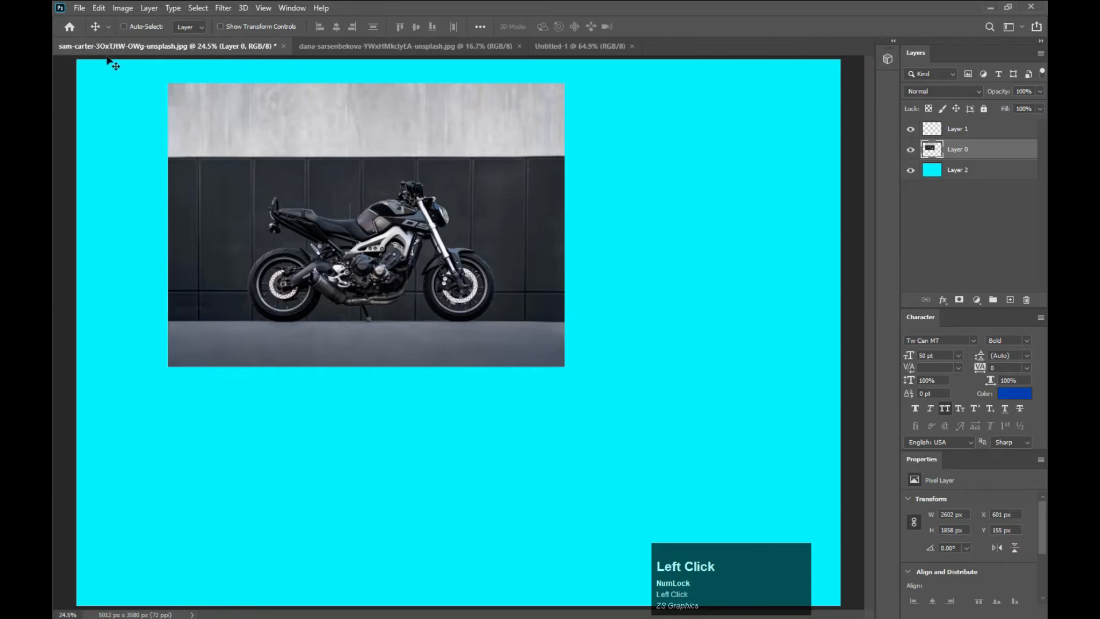
left_click(285, 8)
mouse_move(413, 34)
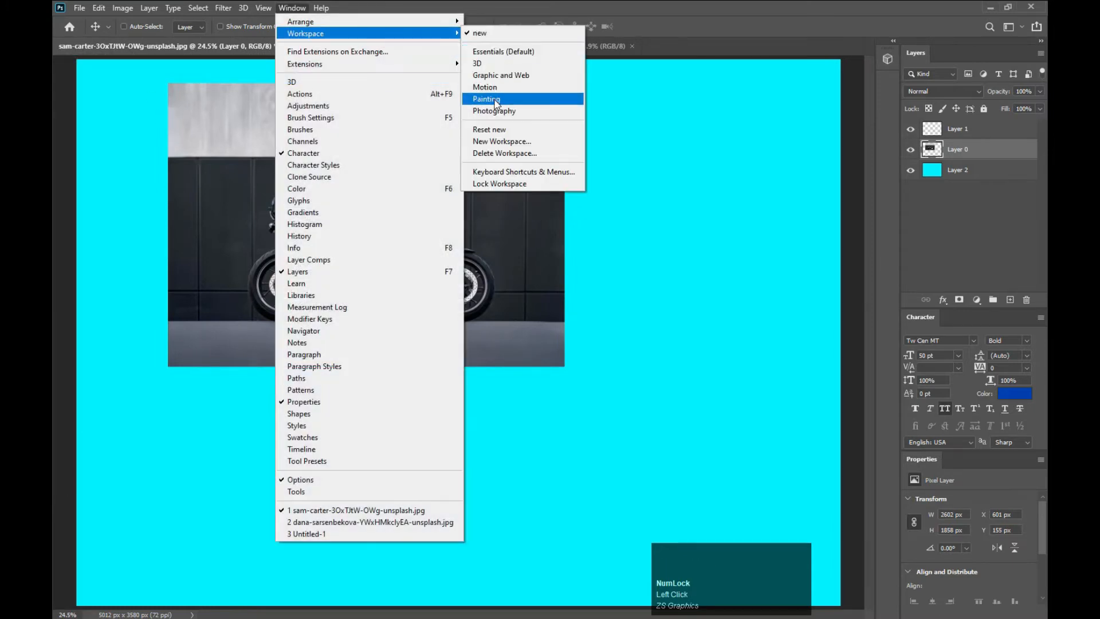
left_click(499, 129)
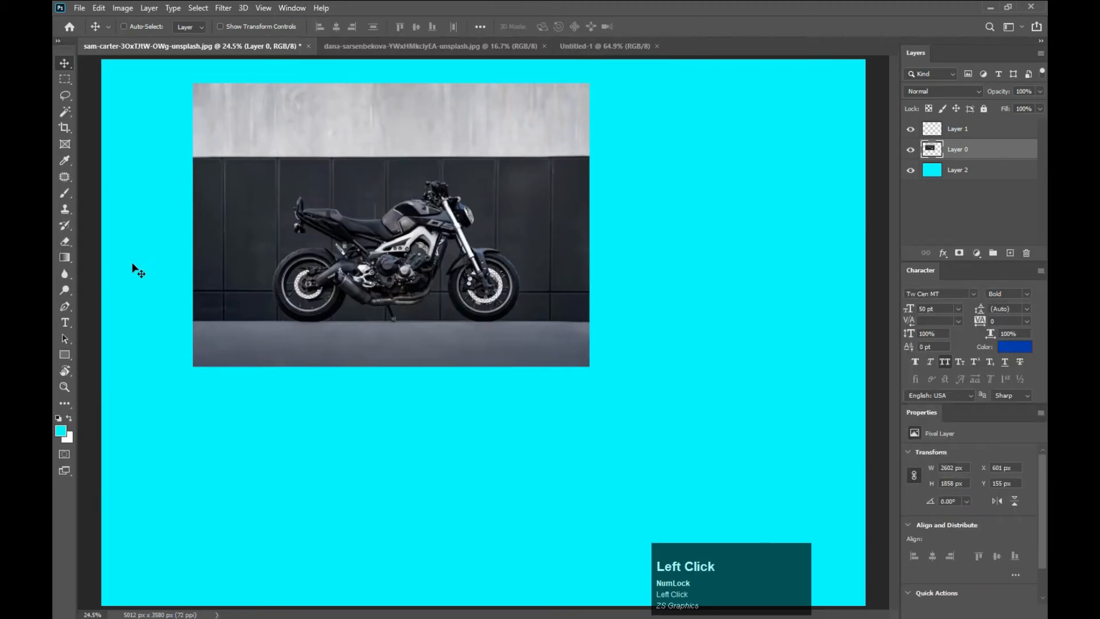
Draw a rectangle shape about 1413 × 1119 px just below the motorcycle photo
left_click(61, 352)
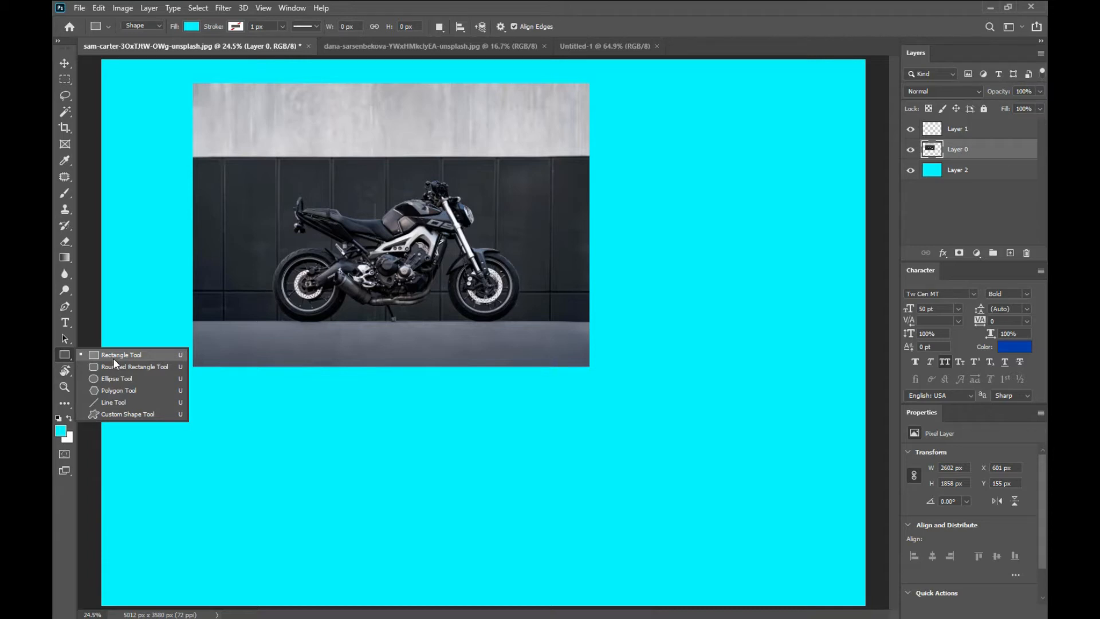
left_click(114, 358)
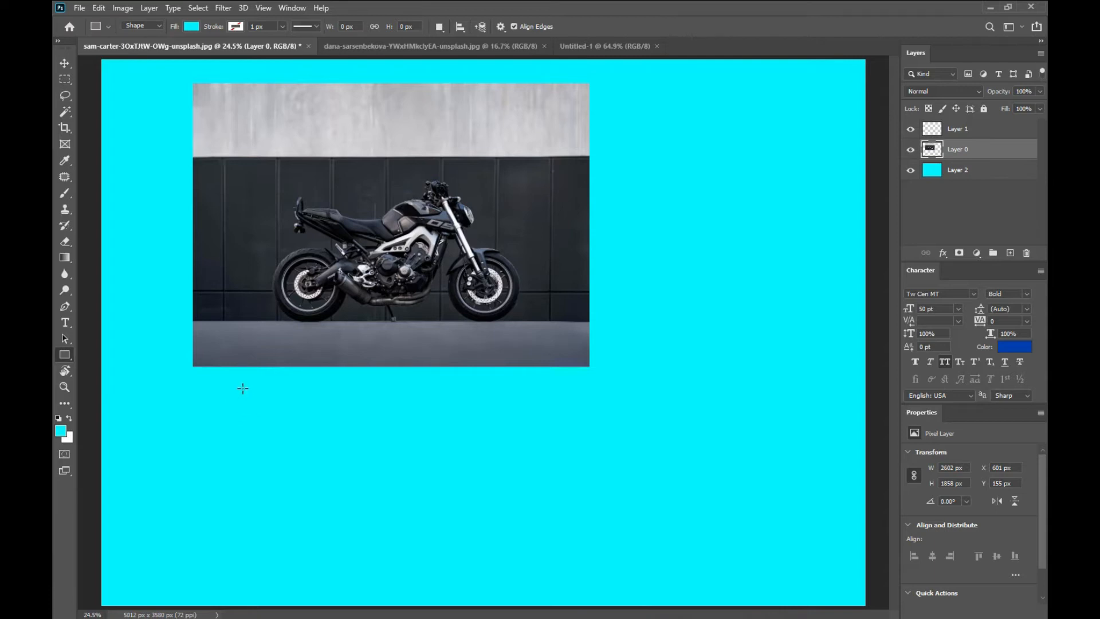
left_click_drag(258, 387, 473, 557)
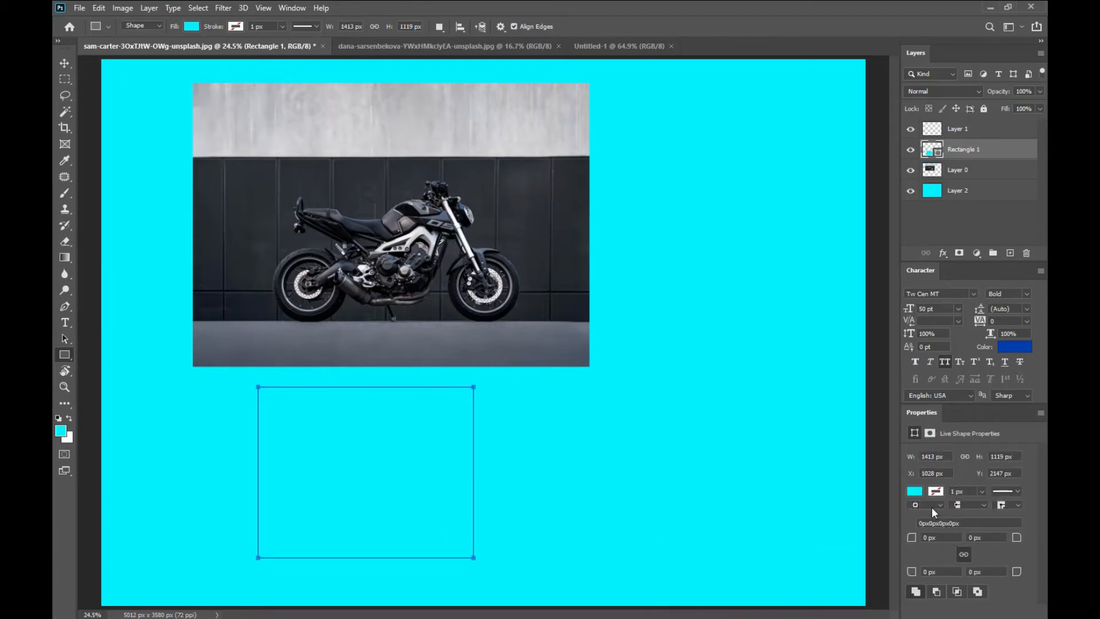
Float the shape's properties over the canvas and set the rectangle's fill colour to red
left_click_drag(921, 424, 720, 106)
left_click(713, 184)
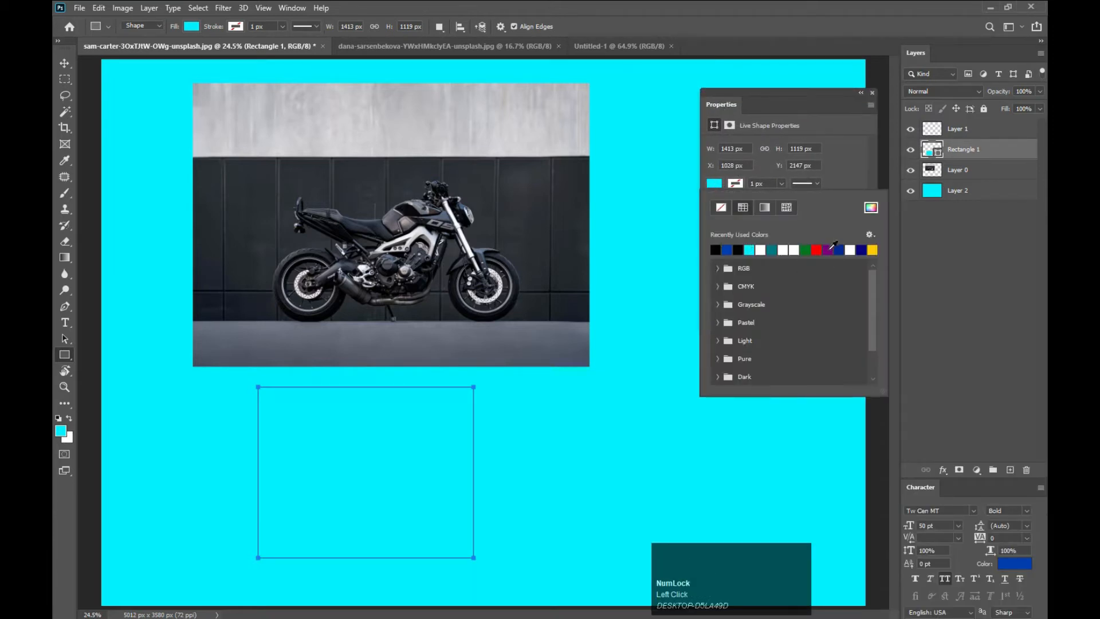
left_click(826, 249)
left_click(828, 249)
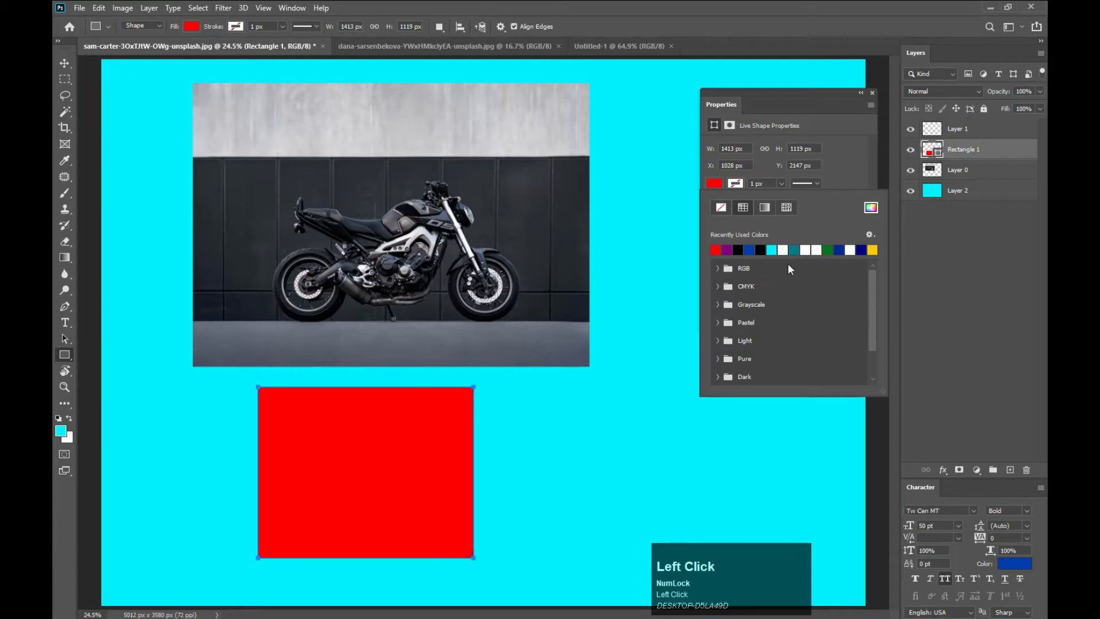
left_click(721, 184)
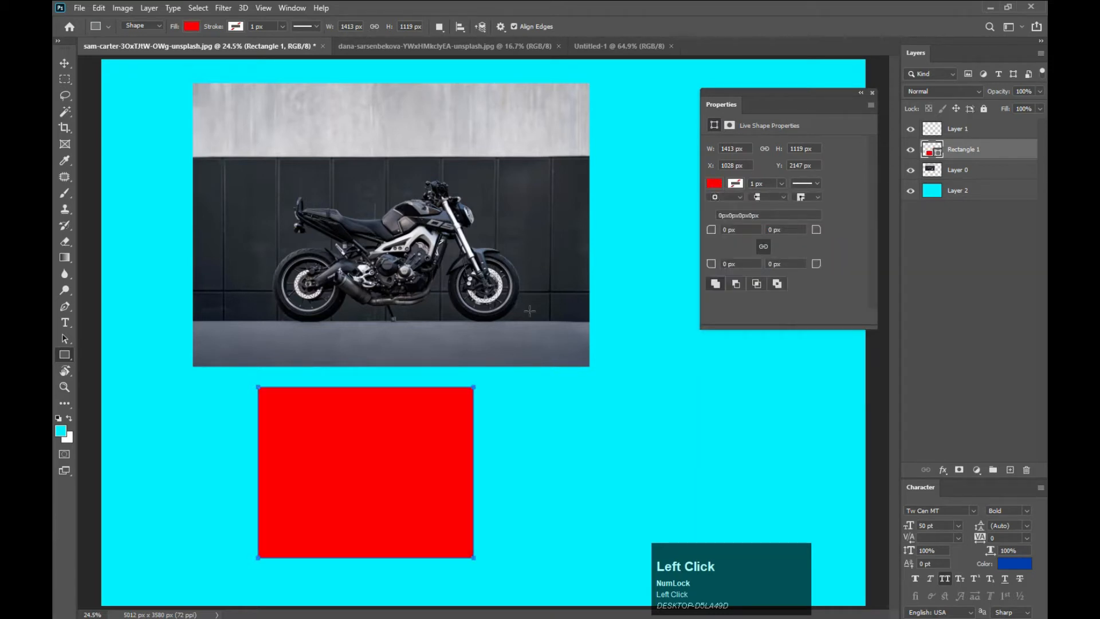
Move the motorcycle photo down so it overlaps the red rectangle, and stack its layer above Rectangle 1
left_click(65, 63)
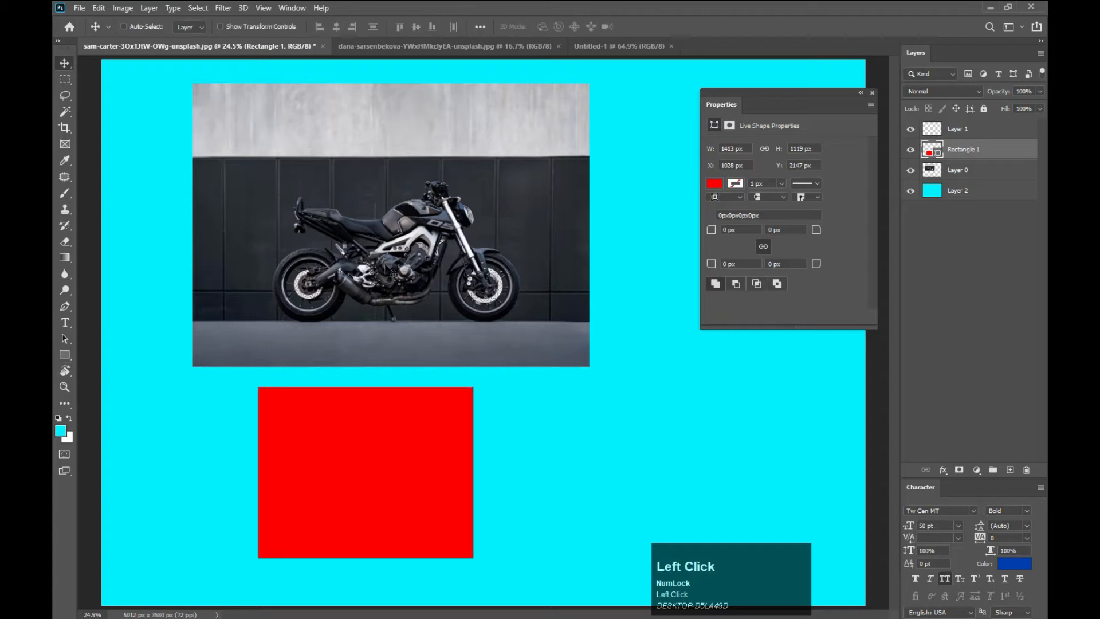
right_click(388, 279)
left_click(401, 283)
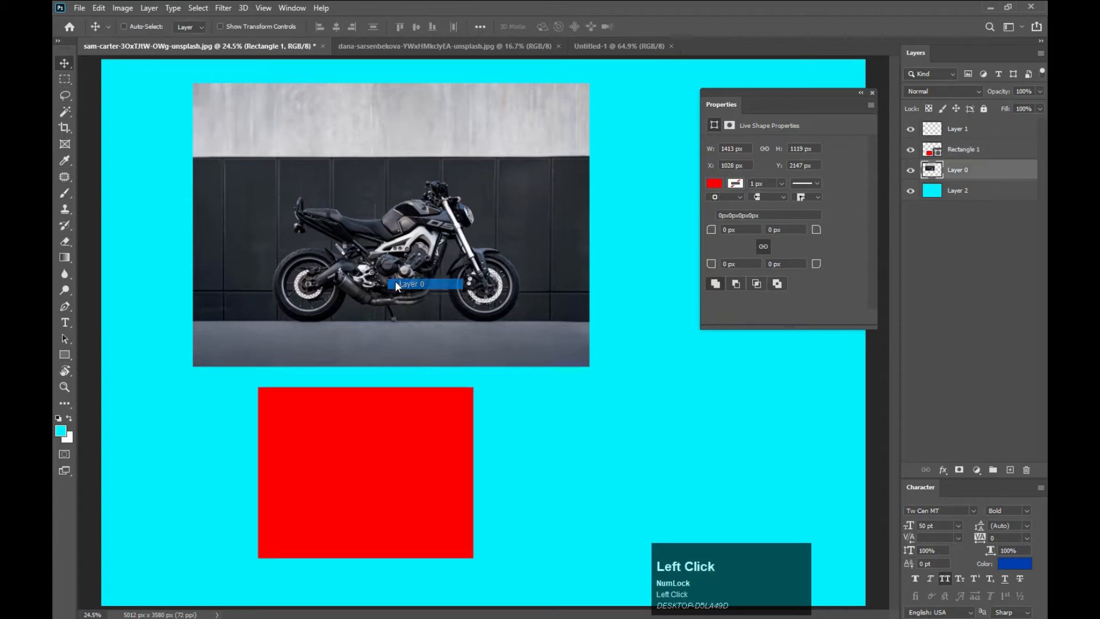
left_click_drag(406, 286, 445, 361)
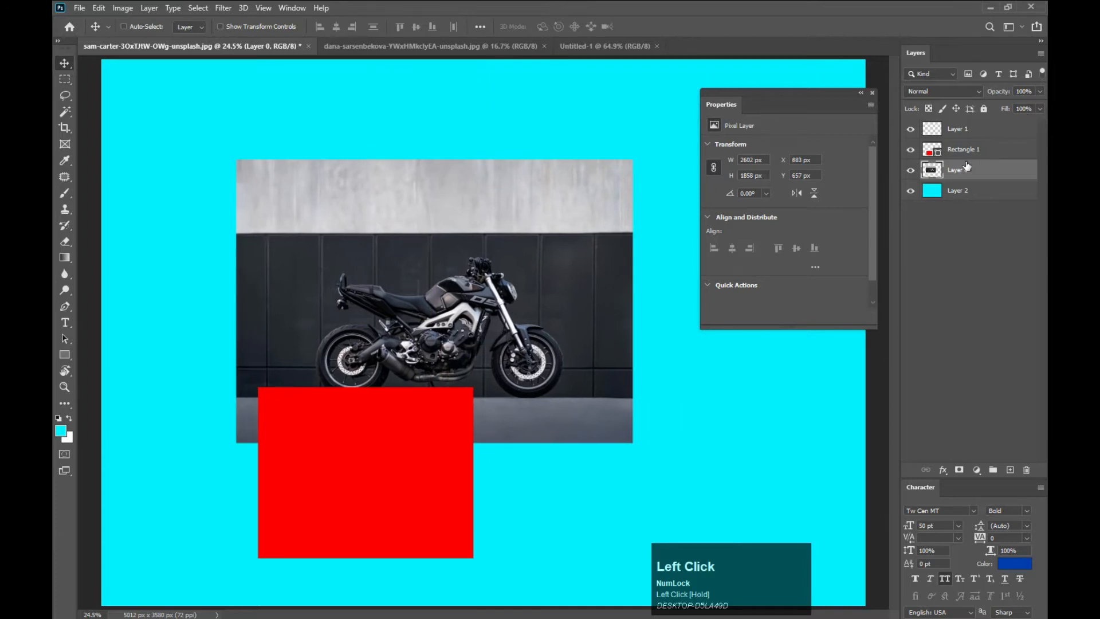
left_click_drag(961, 176, 959, 150)
Position the motorcycle photo so it fully covers the red rectangle and clip its layer to Rectangle 1 with a clipping mask
right_click(474, 303)
left_click(484, 305)
left_click_drag(484, 312, 416, 438)
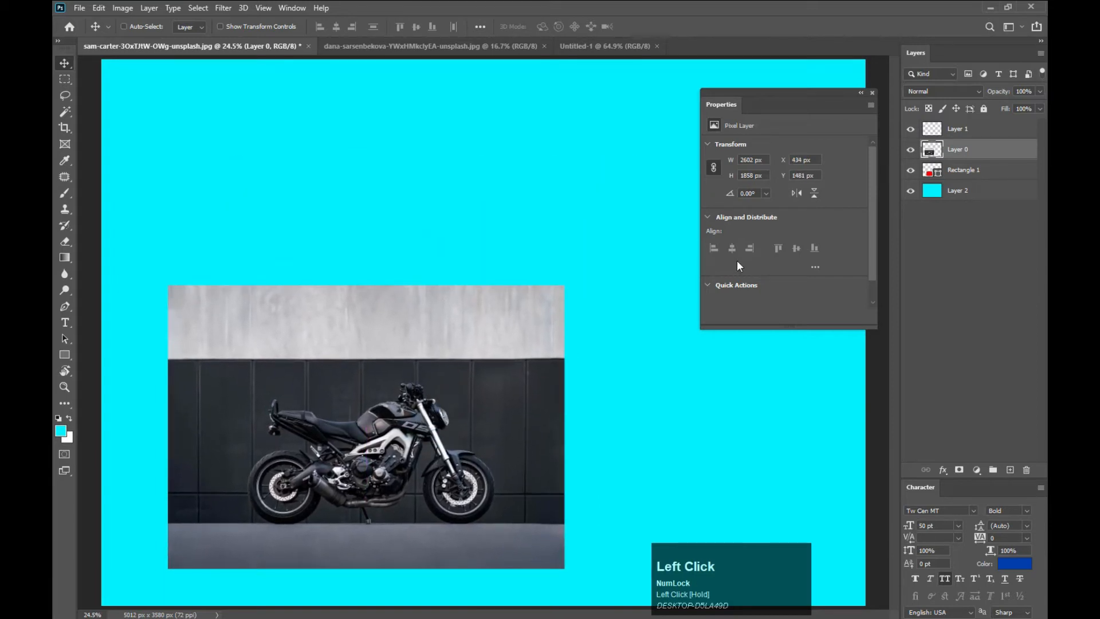
left_click(957, 153, "alt")
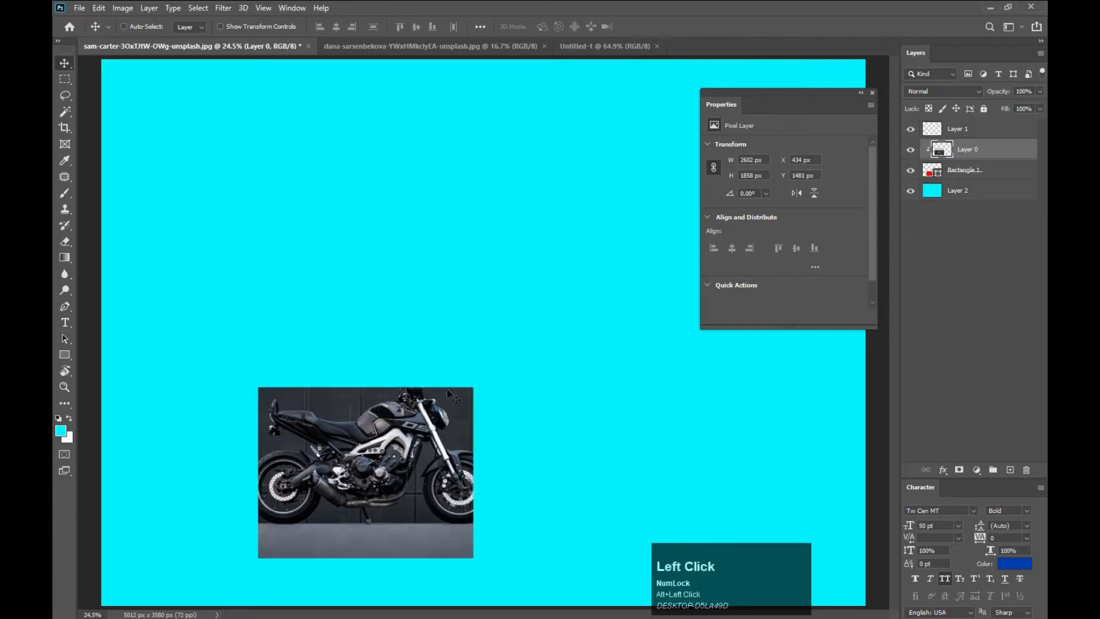
Scale the clipped photo down to about 2149 × 1535 px and position it so the whole motorcycle fits within the rectangle
right_click(388, 466)
left_click(394, 469)
key("ctrl")
key("ctrl+t")
left_click_drag(560, 285, 526, 322)
mouse_move(414, 443)
left_mouse_down()
mouse_move(405, 464)
mouse_move(414, 464)
left_mouse_up()
double_click(412, 465)
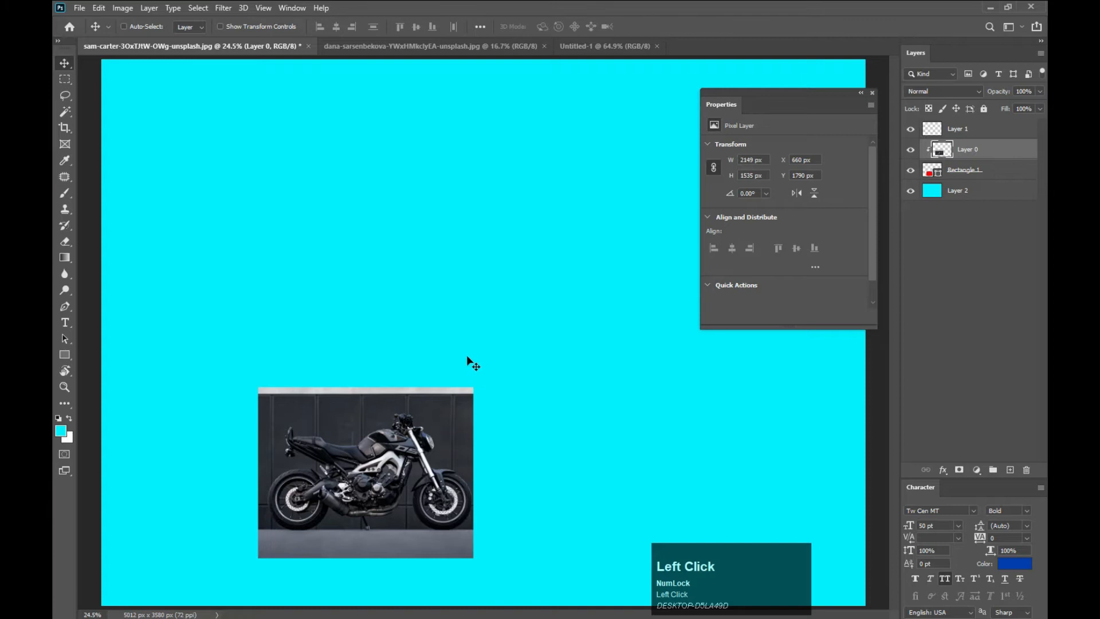
In the berry photo document, unlock the Background layer and draw a cyan rectangle about 1530 × 1494 px above the blueberry bowl
left_click(404, 49)
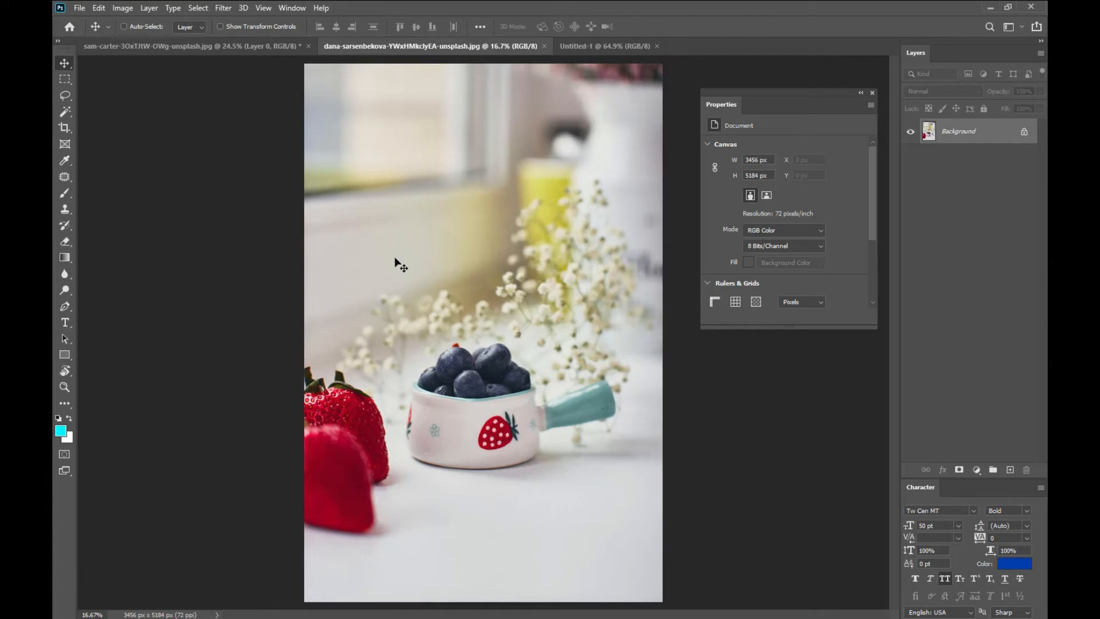
left_click(1024, 132)
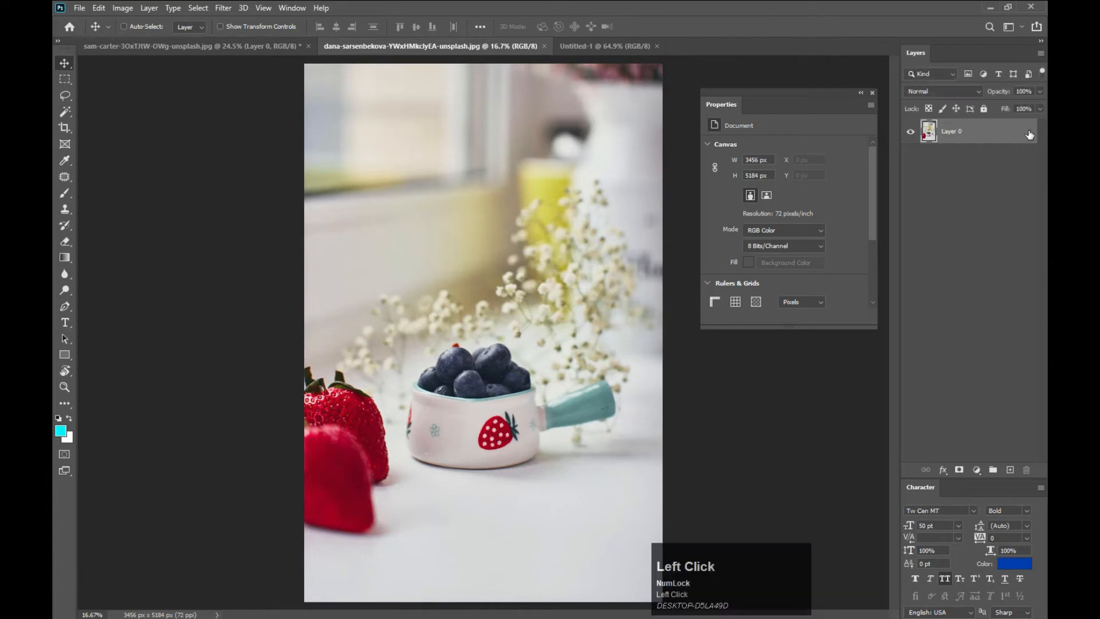
left_click(65, 356)
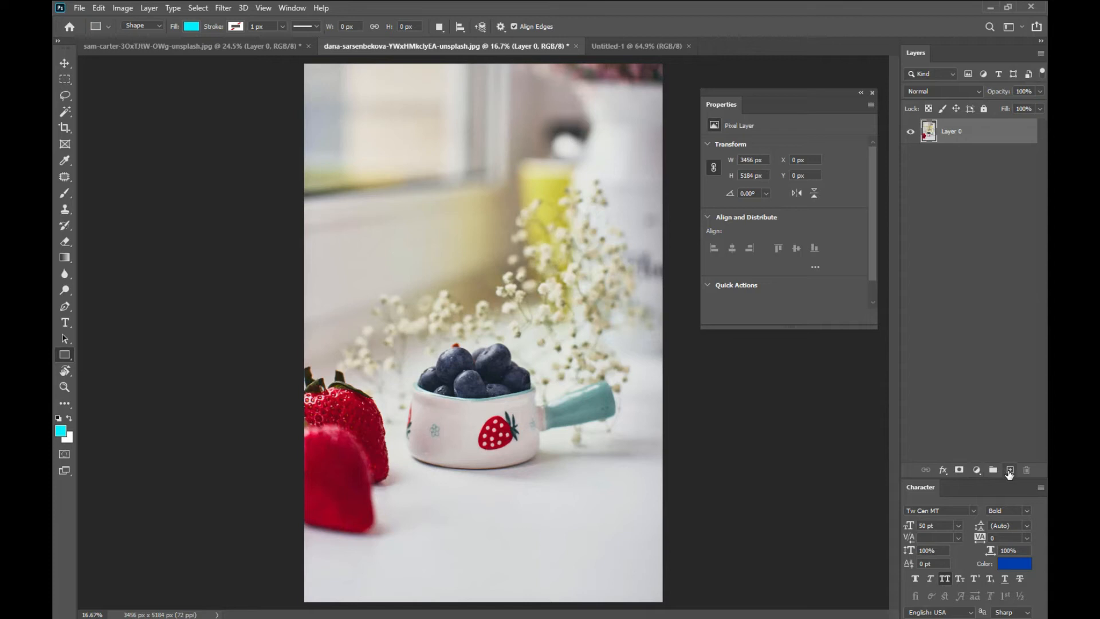
left_click(1010, 471)
left_click_drag(403, 167, 562, 321)
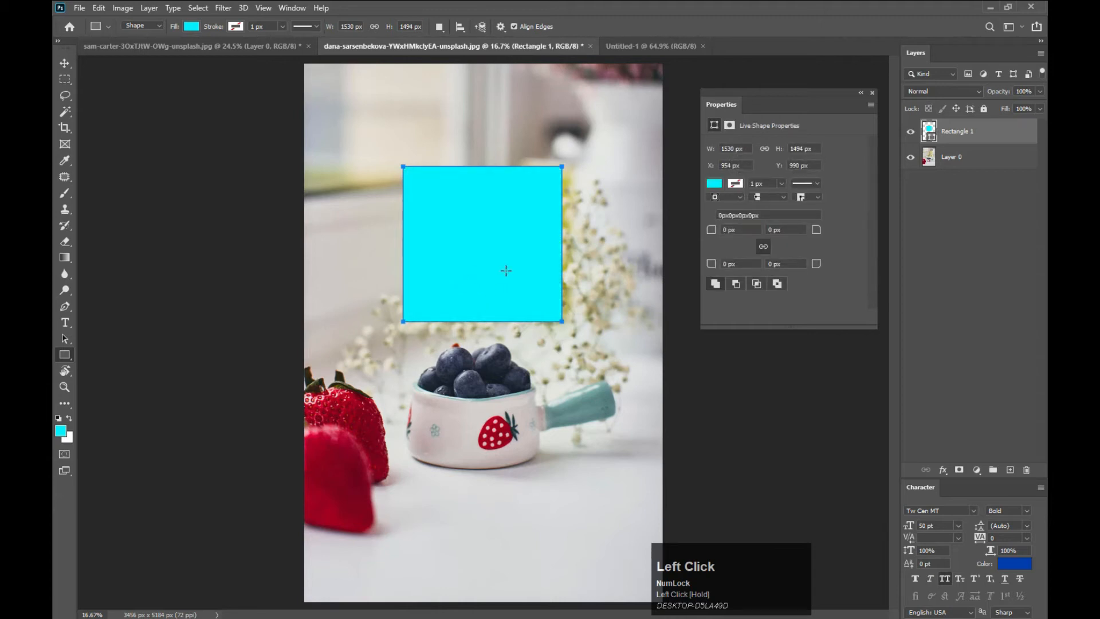
left_click(63, 64)
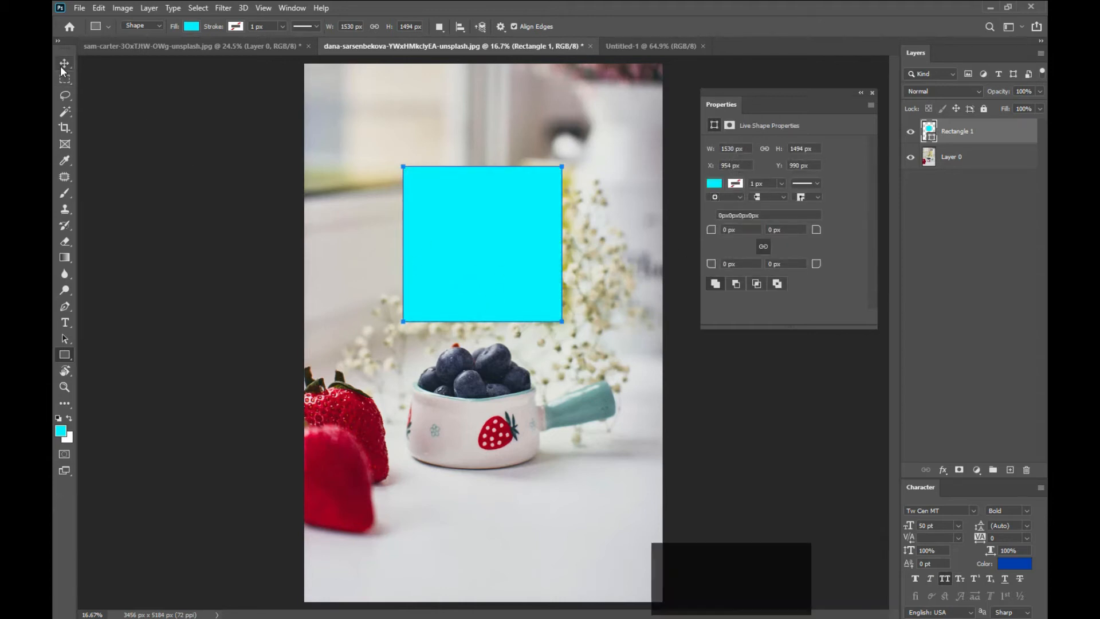
Stack the berry photo's layer above Rectangle 1 and scale the photo down to about 46% (1596 × 2392 px)
left_click_drag(947, 161, 954, 122)
right_click(535, 249)
left_click(546, 258)
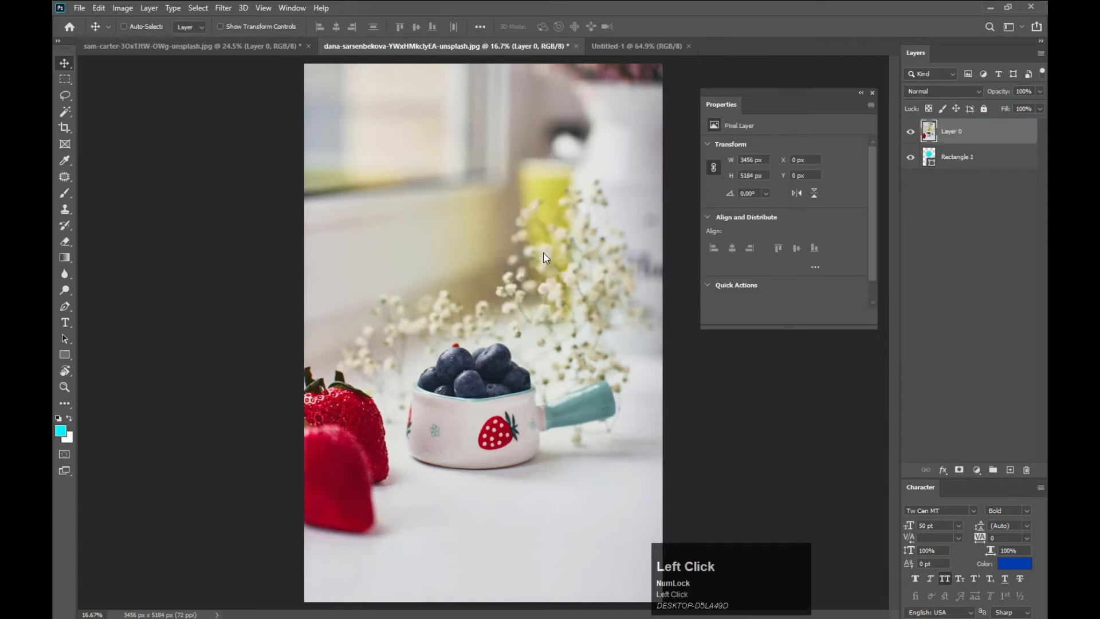
key("ctrl+t")
left_click_drag(661, 64, 534, 183)
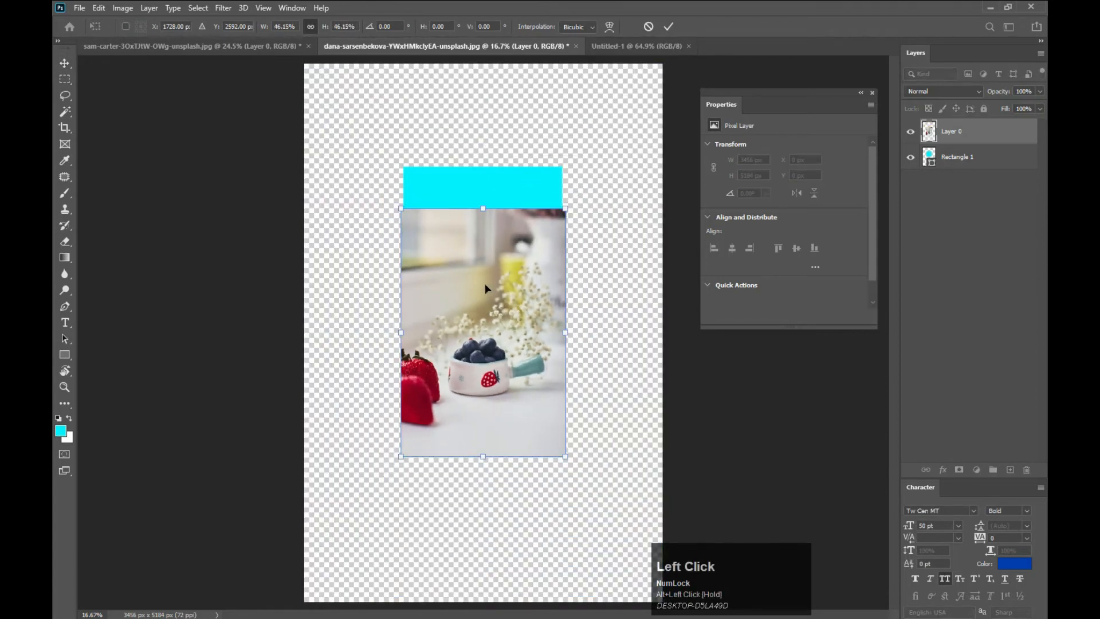
key("Return")
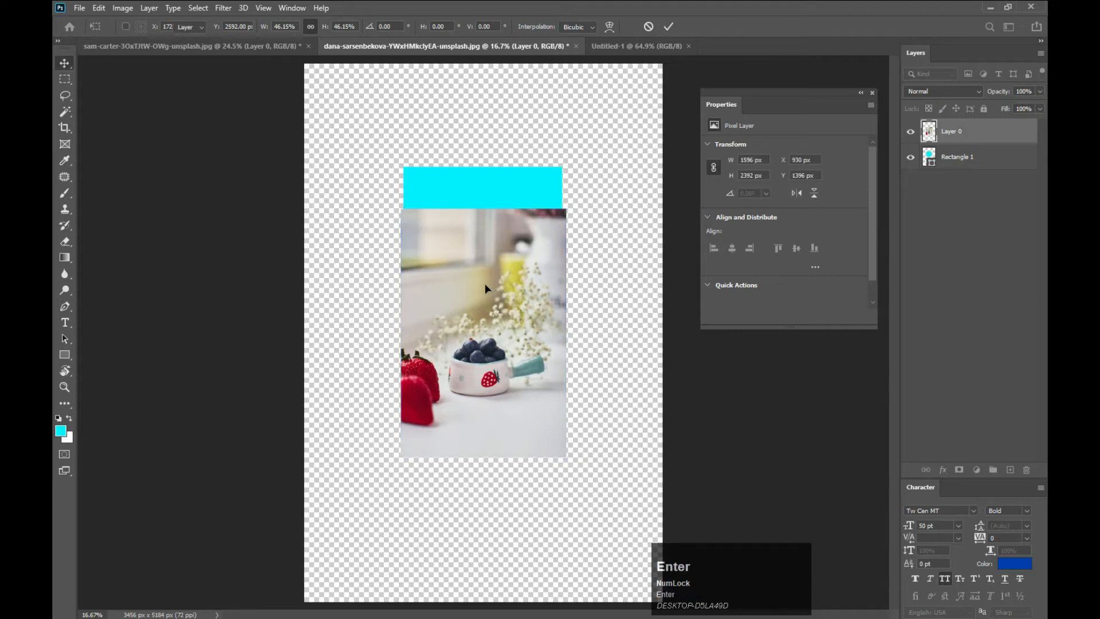
Move the berry photo straight up until it fully covers the cyan rectangle, and clip its layer to Rectangle 1
right_click(484, 284)
left_click(503, 293)
left_click_drag(496, 331, 496, 241)
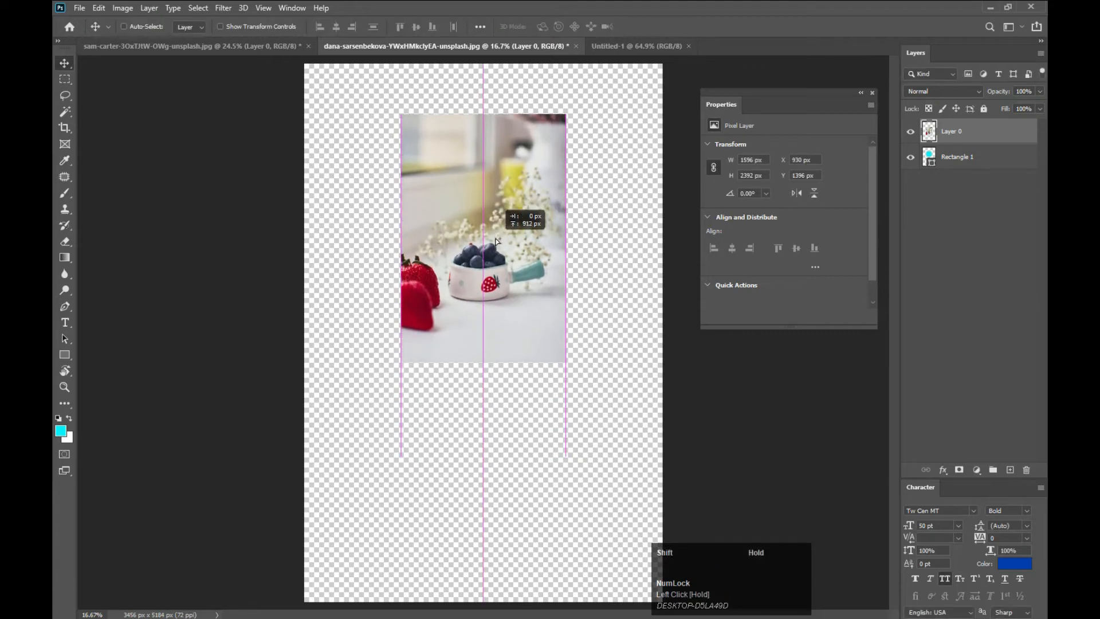
left_click(958, 145, "alt")
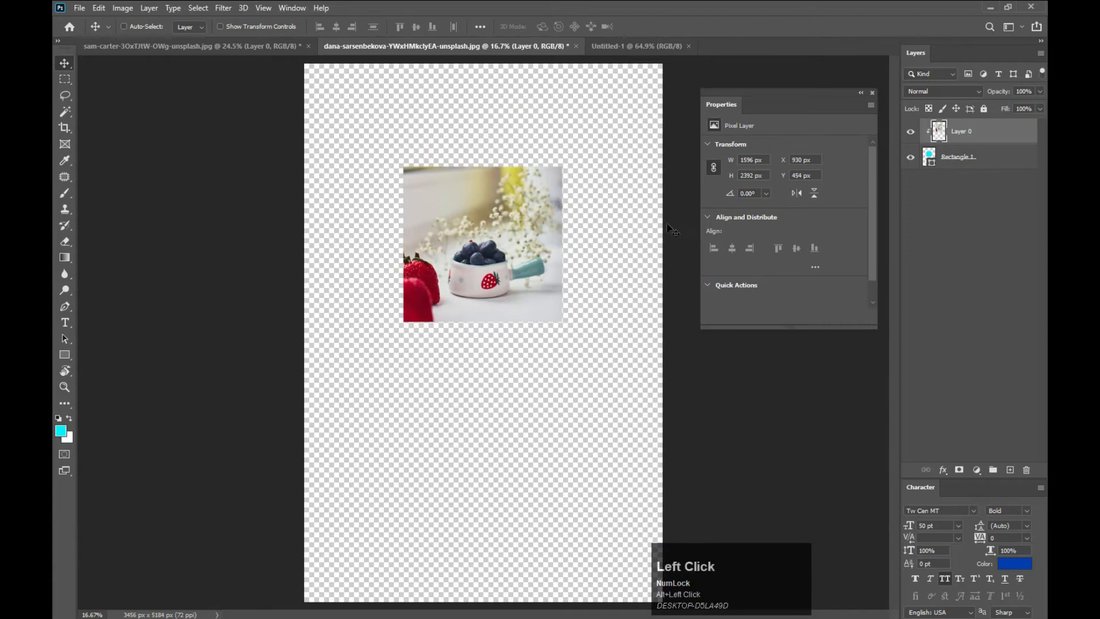
Enlarge the clipped berry photo to about 2316 × 3472 px and position it so the blueberry bowl fills the rectangle
right_click(452, 276)
key("ctrl+t")
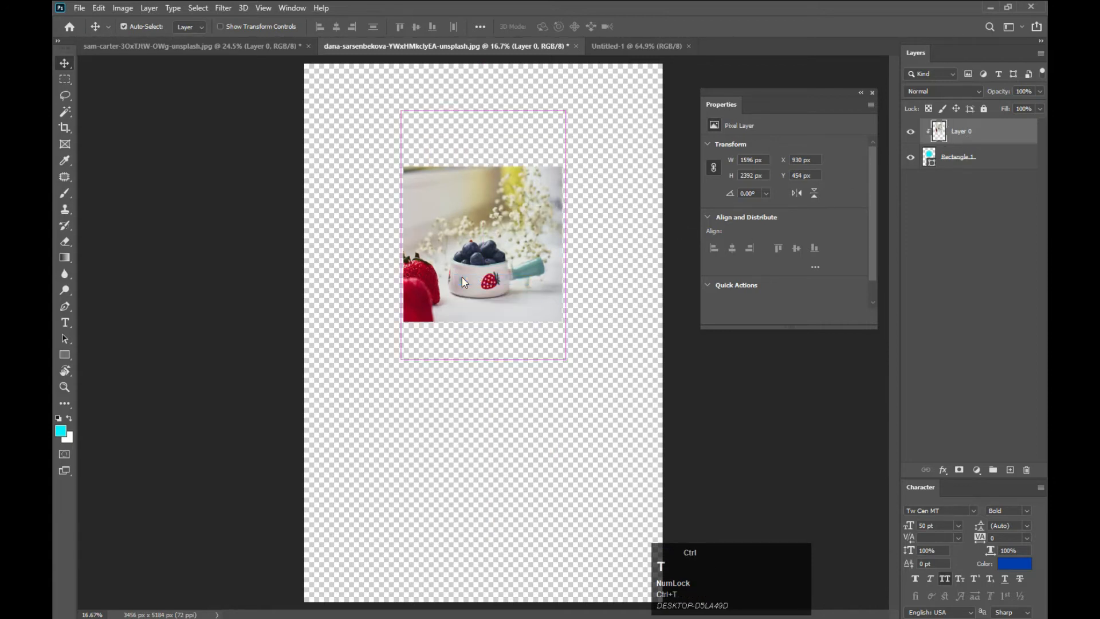
left_click_drag(565, 234, 602, 231)
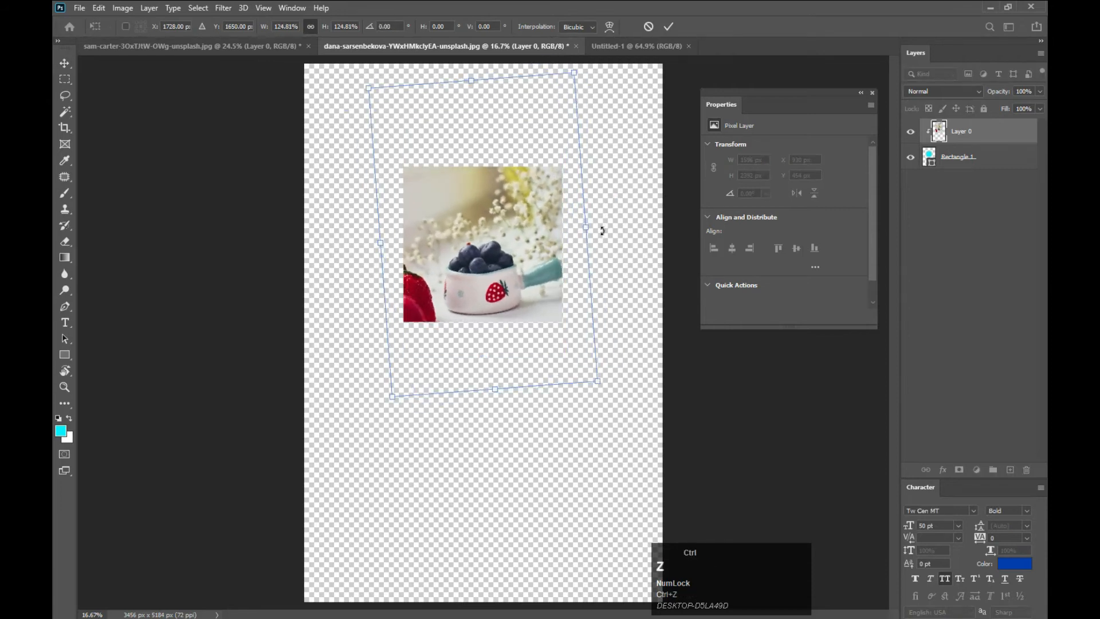
key("ctrl+z")
left_click_drag(490, 275, 478, 250)
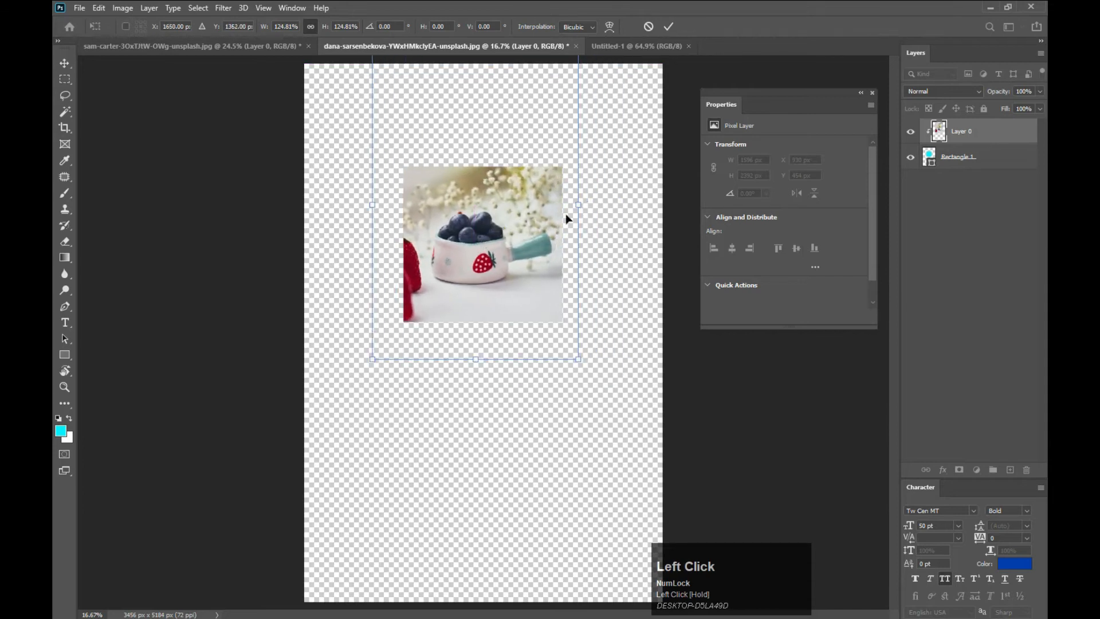
left_click_drag(580, 206, 595, 206)
left_click_drag(547, 232, 539, 236)
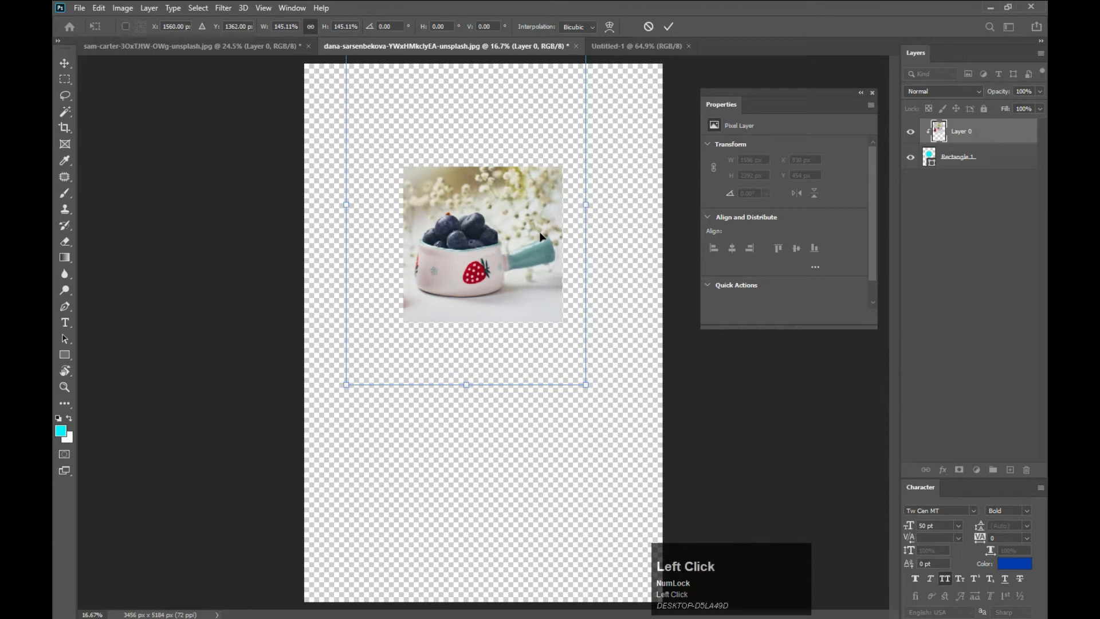
double_click(541, 236)
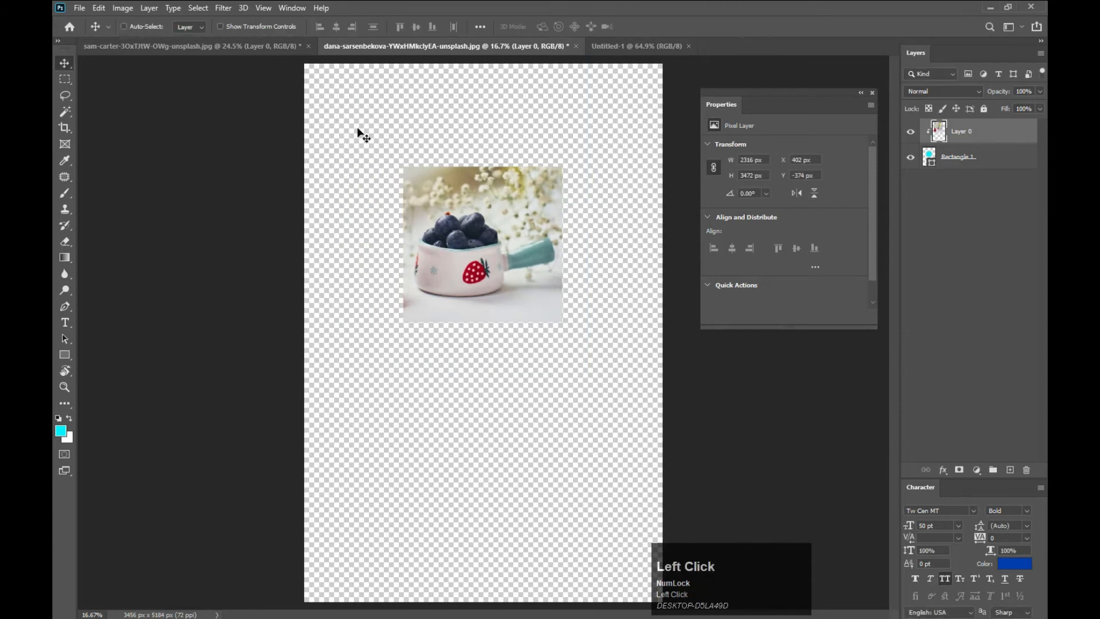
In the blank Untitled-1 document, draw a cyan square about 191 × 191 px near the canvas's upper-left corner
left_click(229, 46)
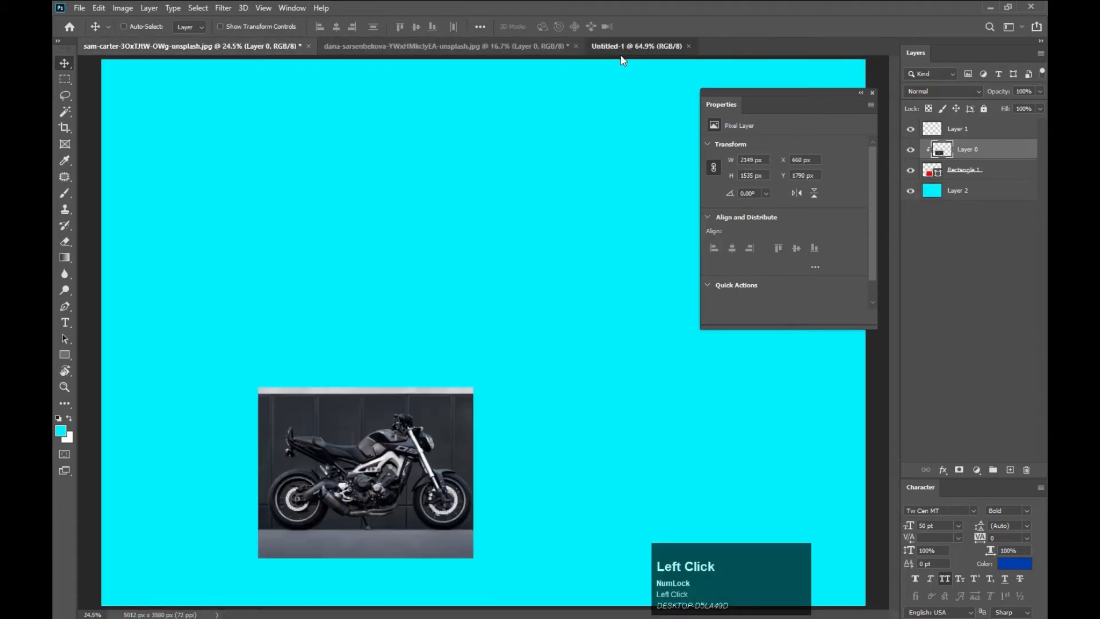
left_click(622, 47)
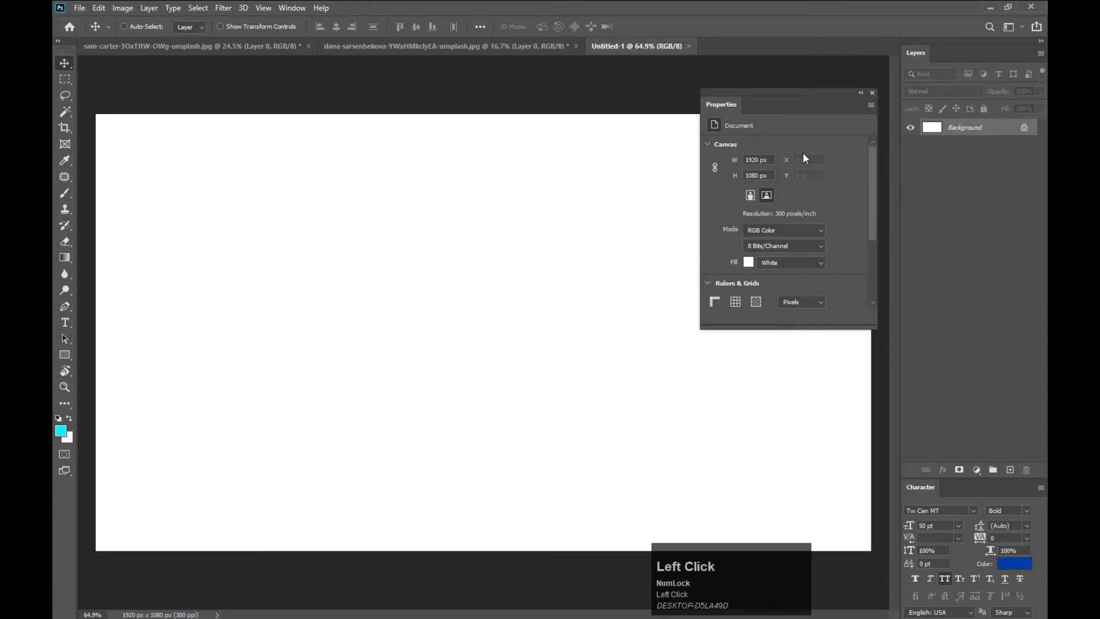
left_click(872, 92)
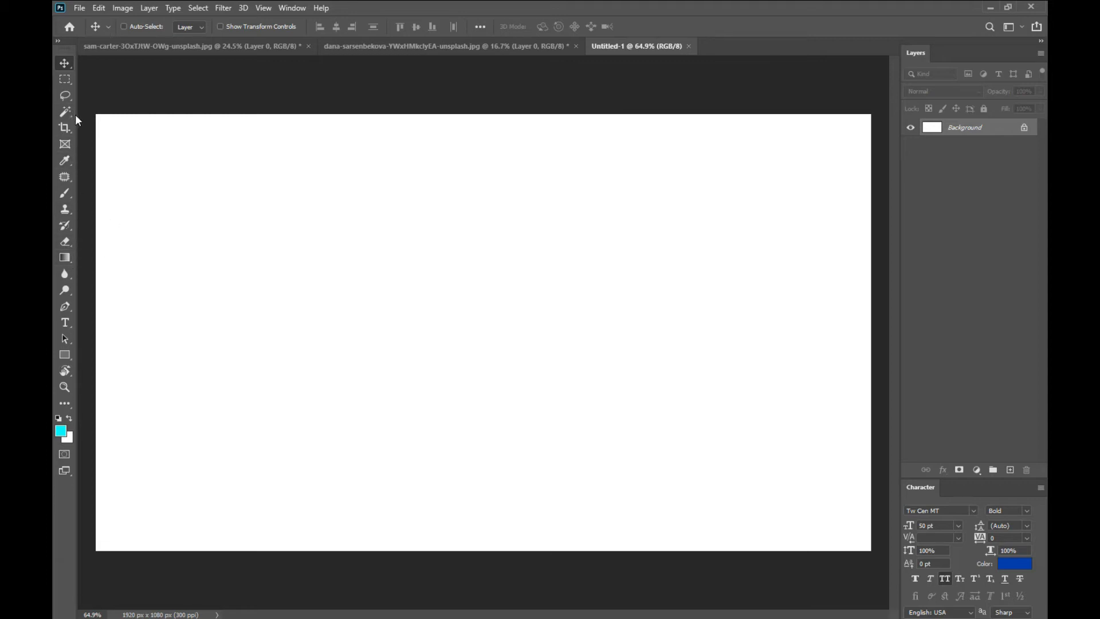
left_click(59, 351)
left_click_drag(185, 156, 263, 277)
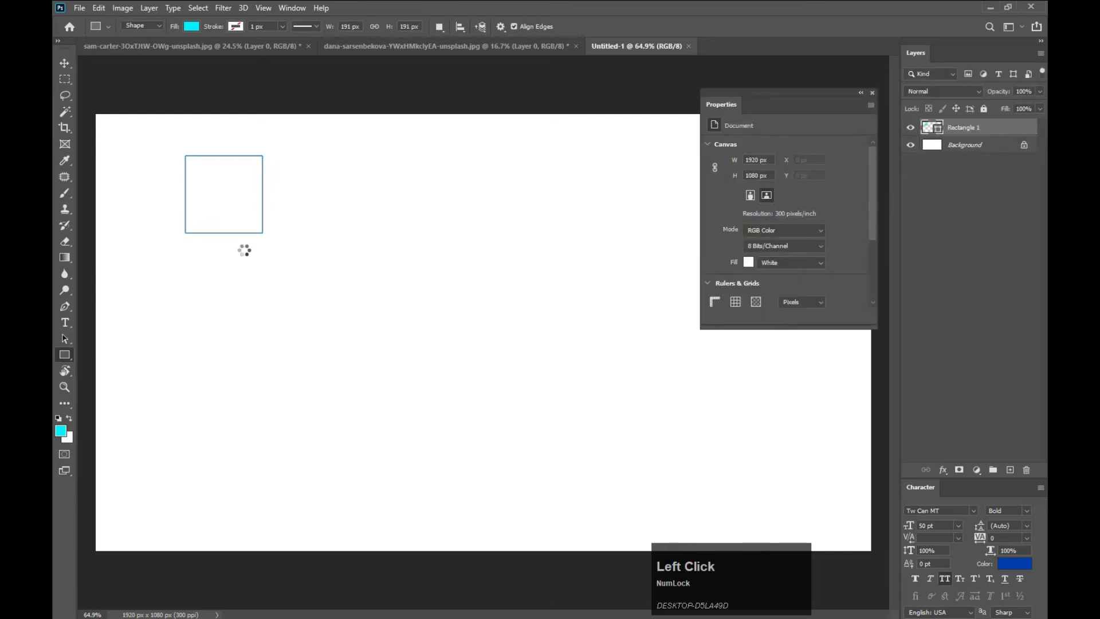
Move the square flush into the canvas's upper-left corner at X 0, Y 0 and change its fill to black
left_click(65, 65)
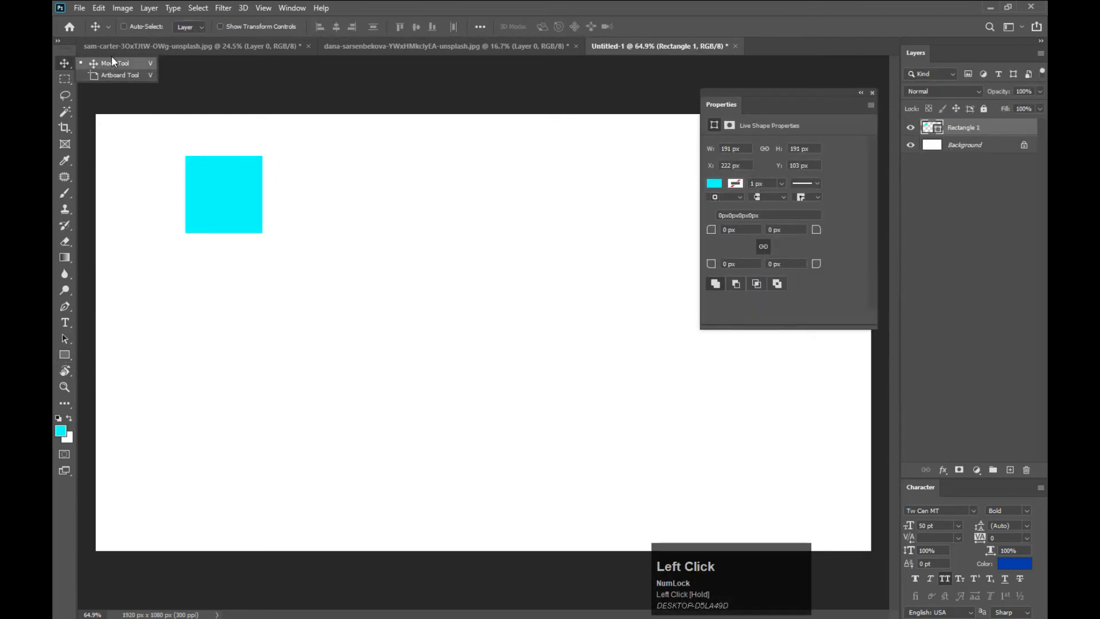
left_click(104, 64)
right_click(229, 208)
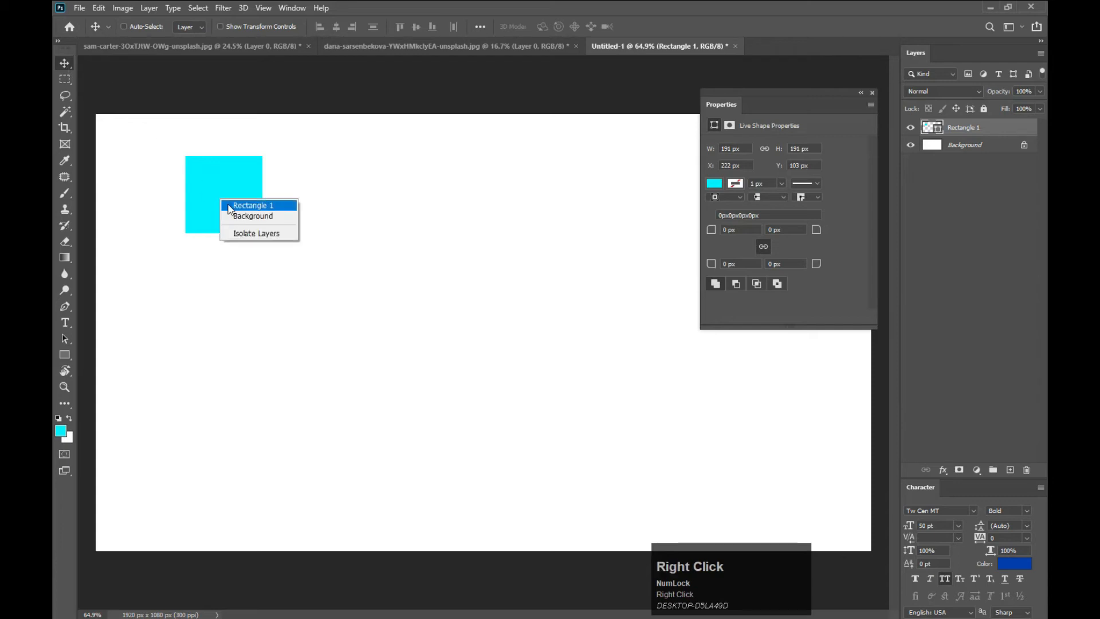
left_click(198, 189)
left_click_drag(200, 190, 123, 146)
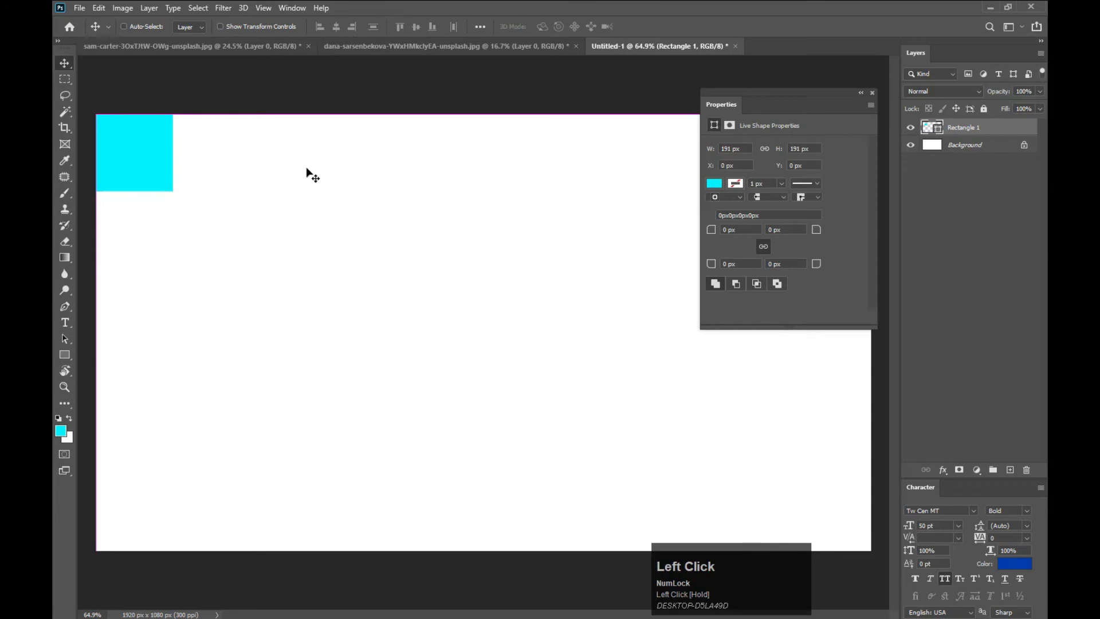
left_click(713, 184)
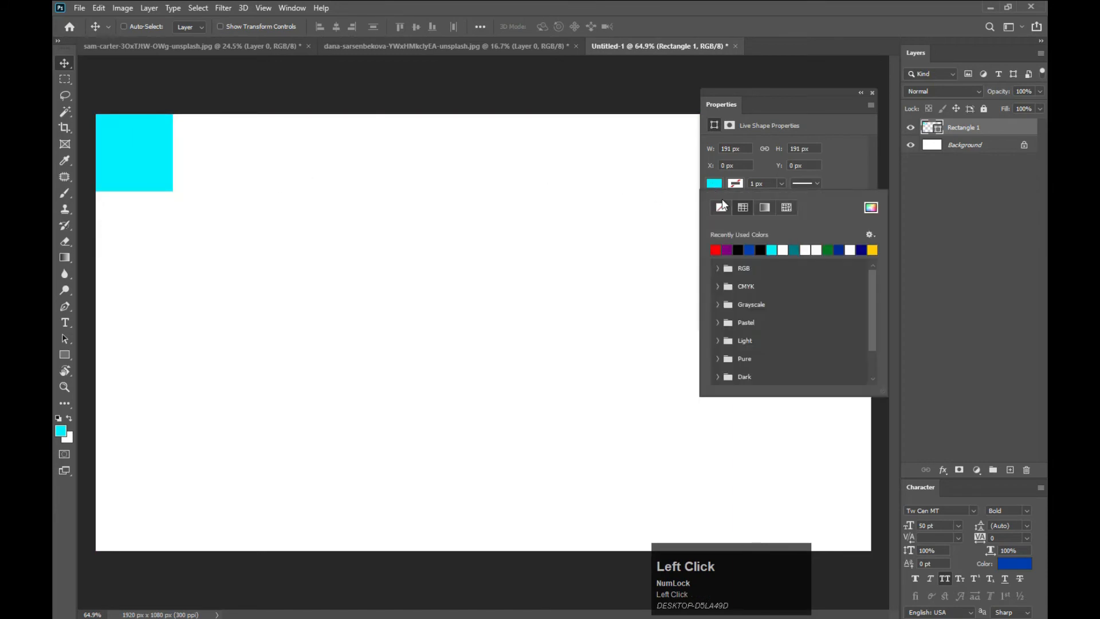
left_click(763, 251)
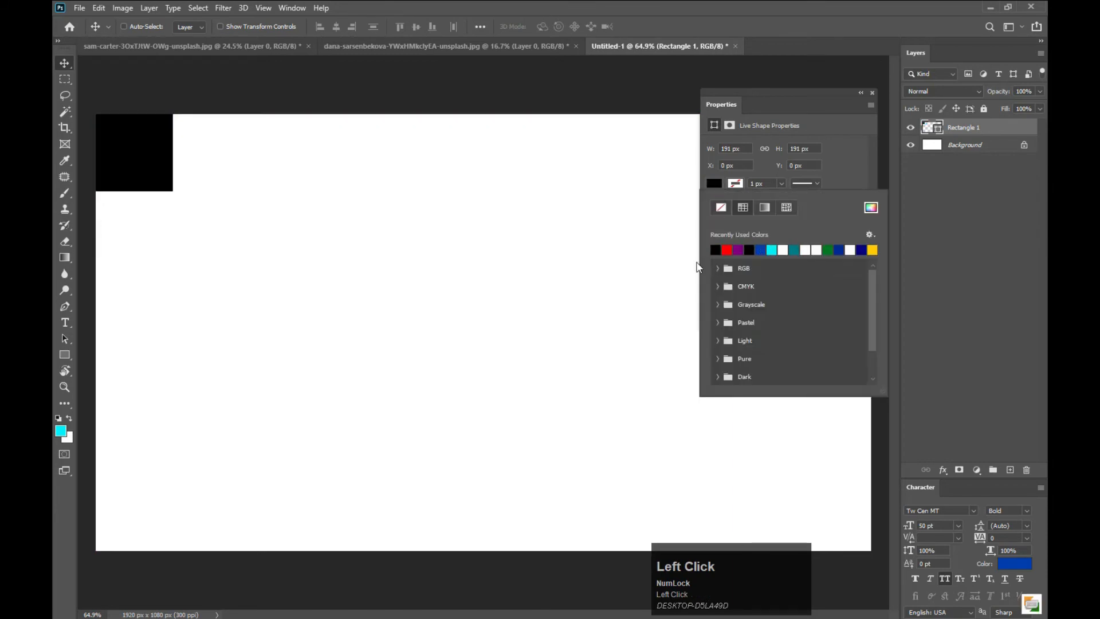
right_click(137, 163)
left_click(139, 168)
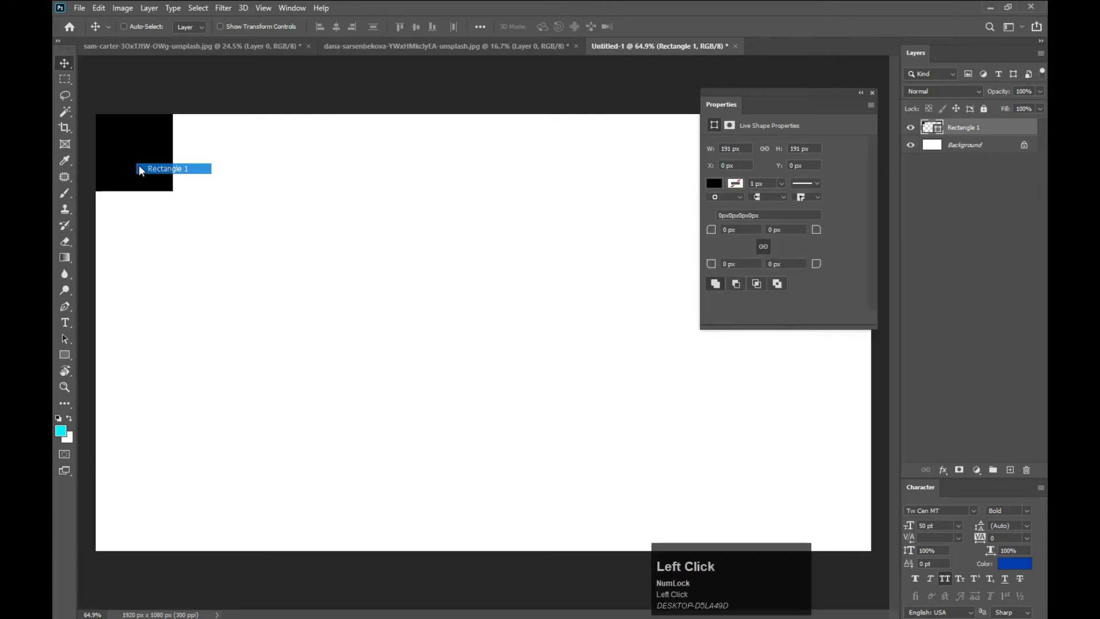
left_click_drag(129, 171, 131, 172)
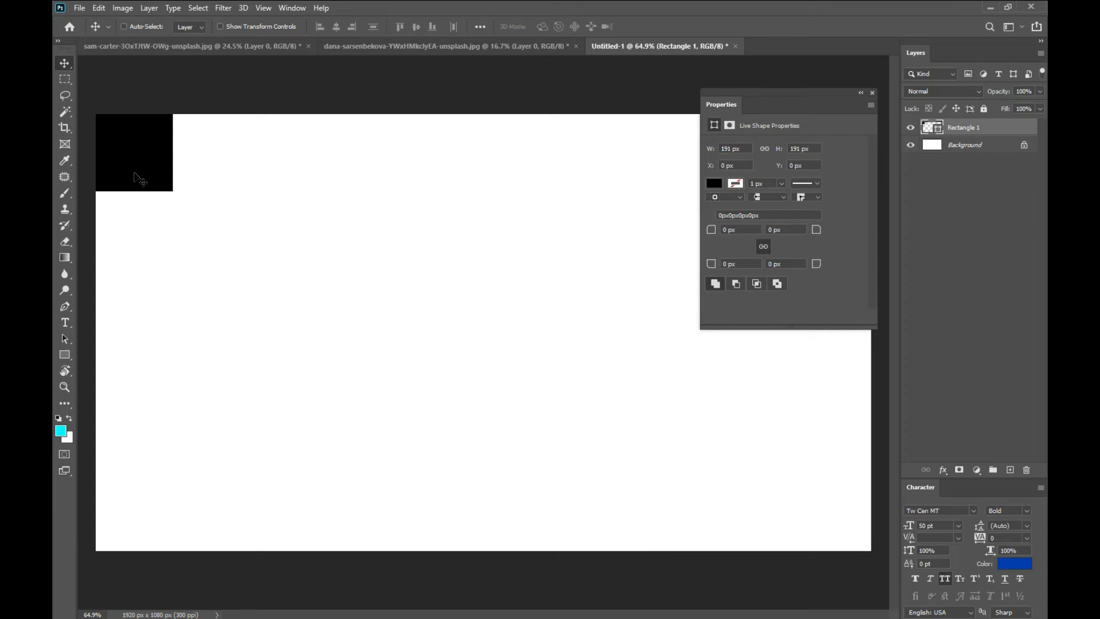
right_click(151, 166)
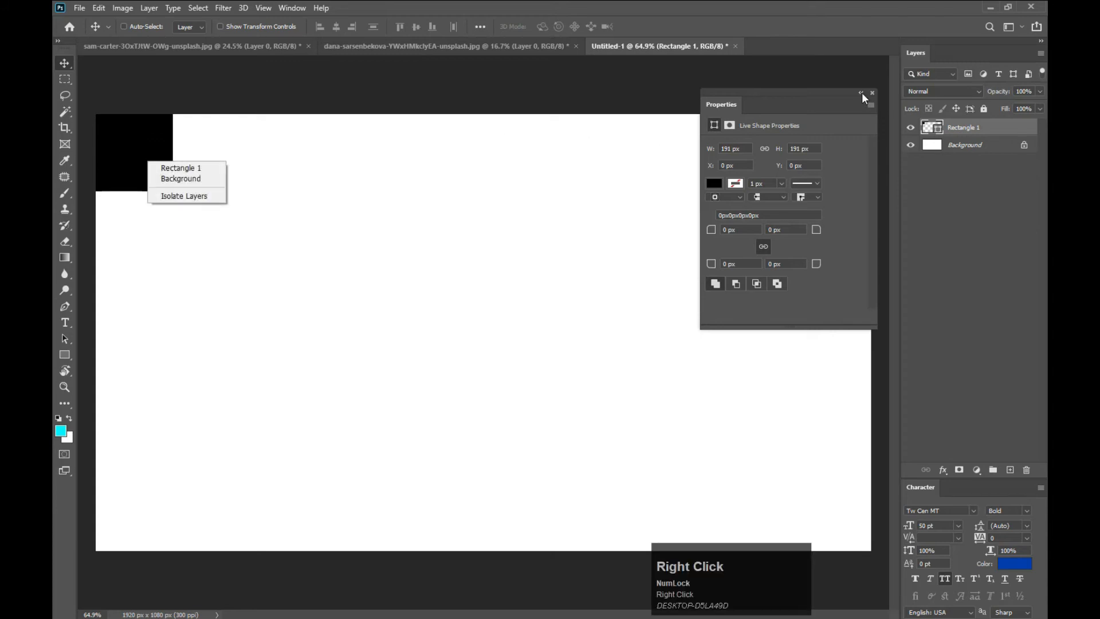
left_click(468, 284)
Duplicate the black square and move the copy along the canvas's upper edge to X 369 px, Y 0 px
right_click(138, 159)
left_click(154, 166)
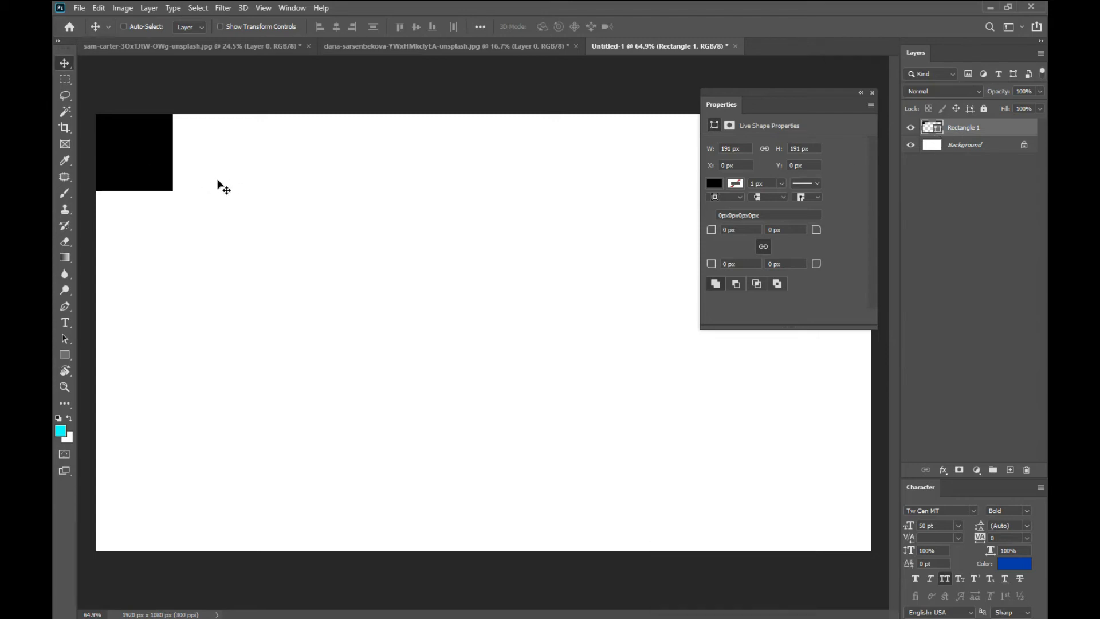
key("ctrl")
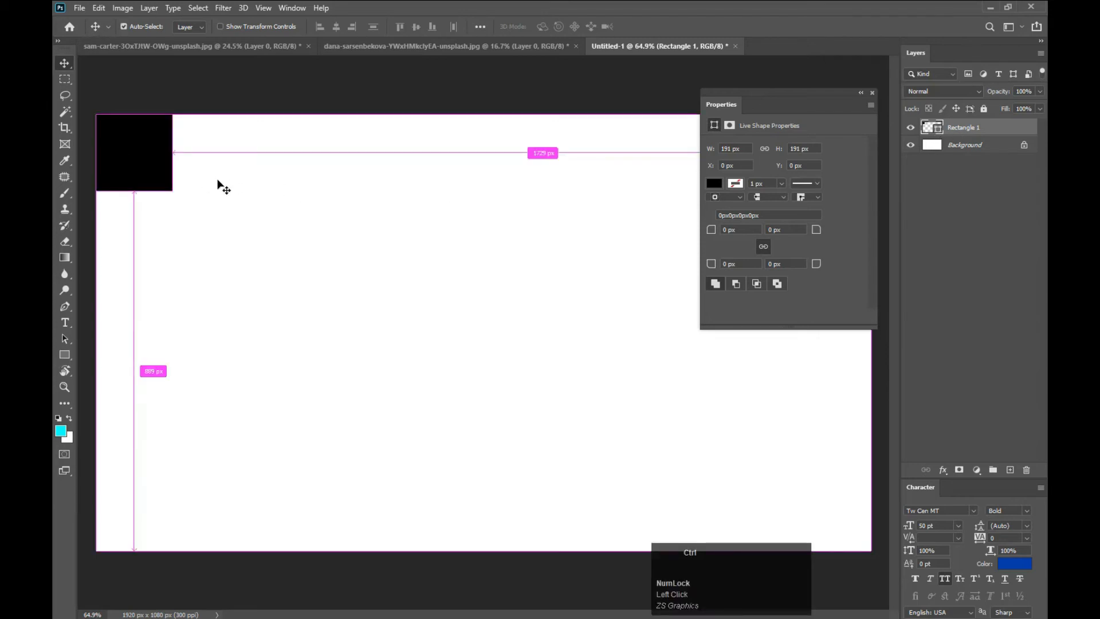
key("ctrl+j")
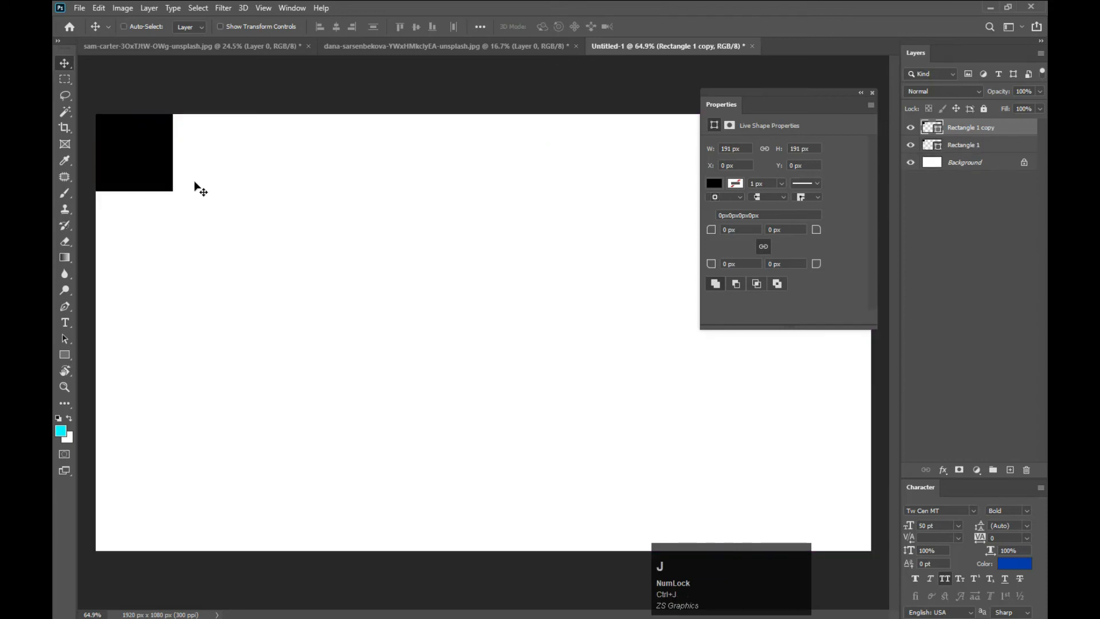
right_click(142, 171)
left_click(143, 173)
left_click_drag(142, 173, 287, 177)
Select both black squares together on the canvas, clear that selection and pick a single square's layer
right_click(265, 209)
left_click(280, 217)
right_click(287, 159)
left_click(301, 166)
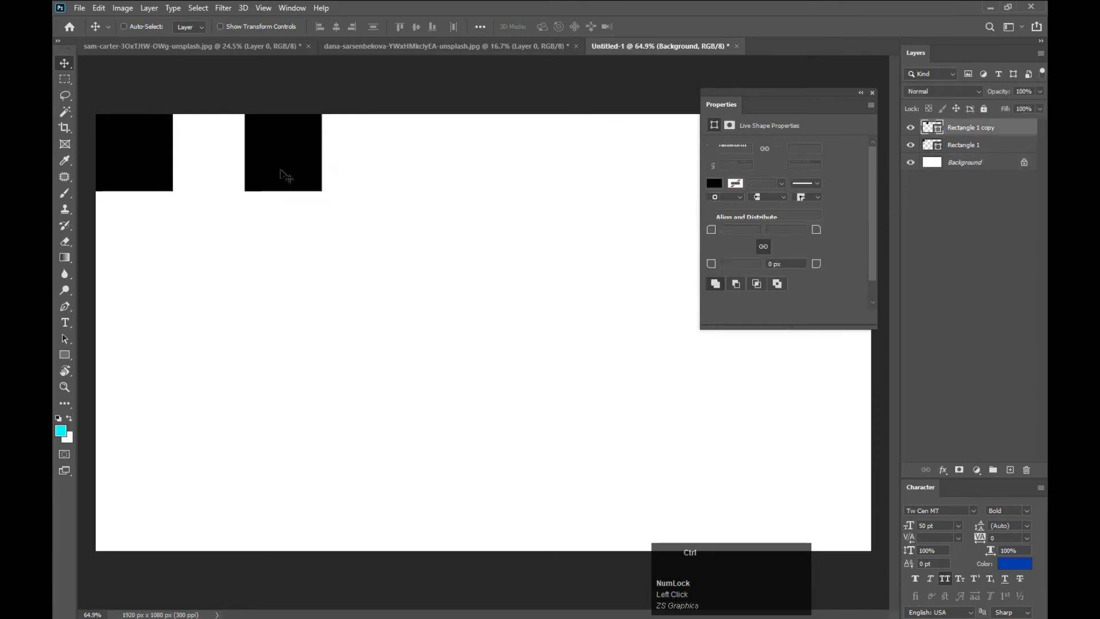
left_click(150, 173, "ctrl+shift")
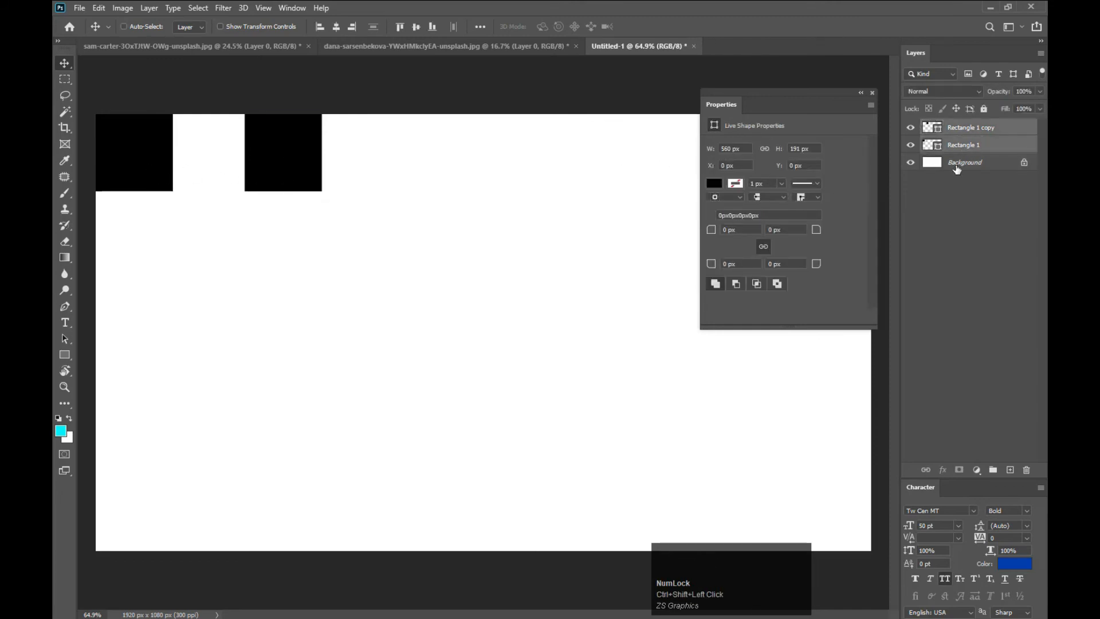
left_click(904, 225)
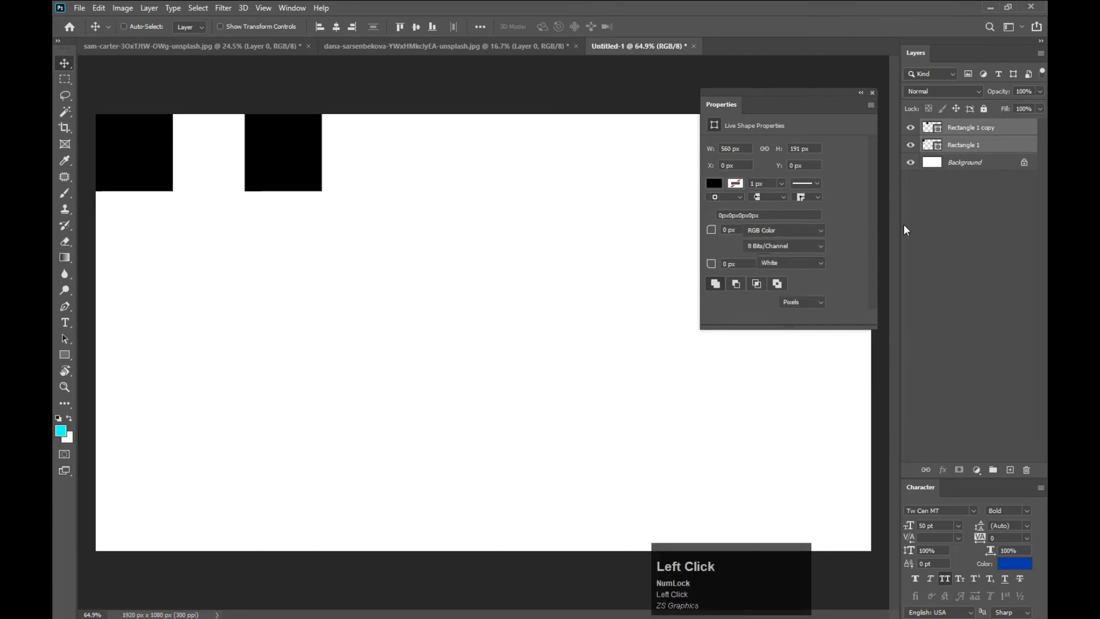
left_click(968, 129)
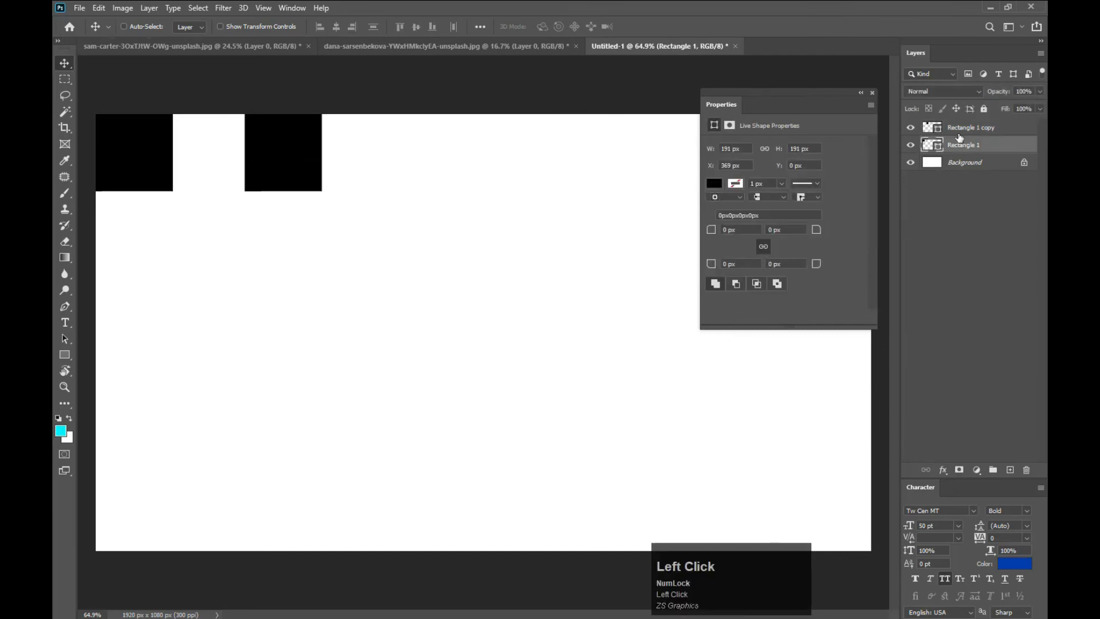
Select the layers Rectangle 1 and Rectangle 1 copy one after the other from their squares on the canvas
right_click(203, 212)
left_click(161, 205)
right_click(145, 164)
left_click(167, 168)
right_click(285, 164)
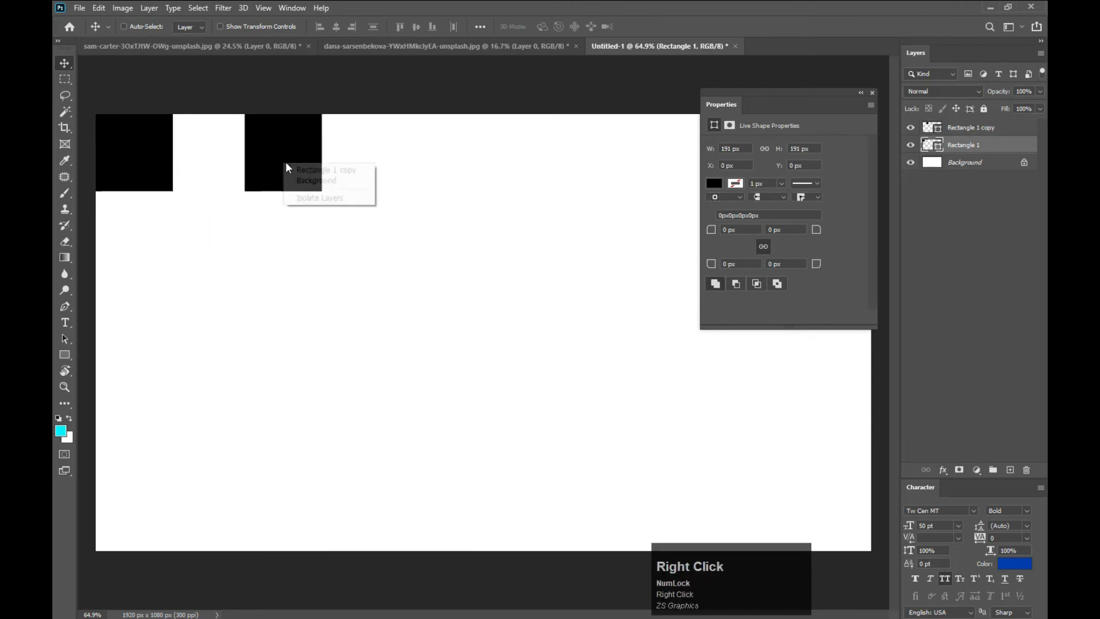
left_click(321, 169)
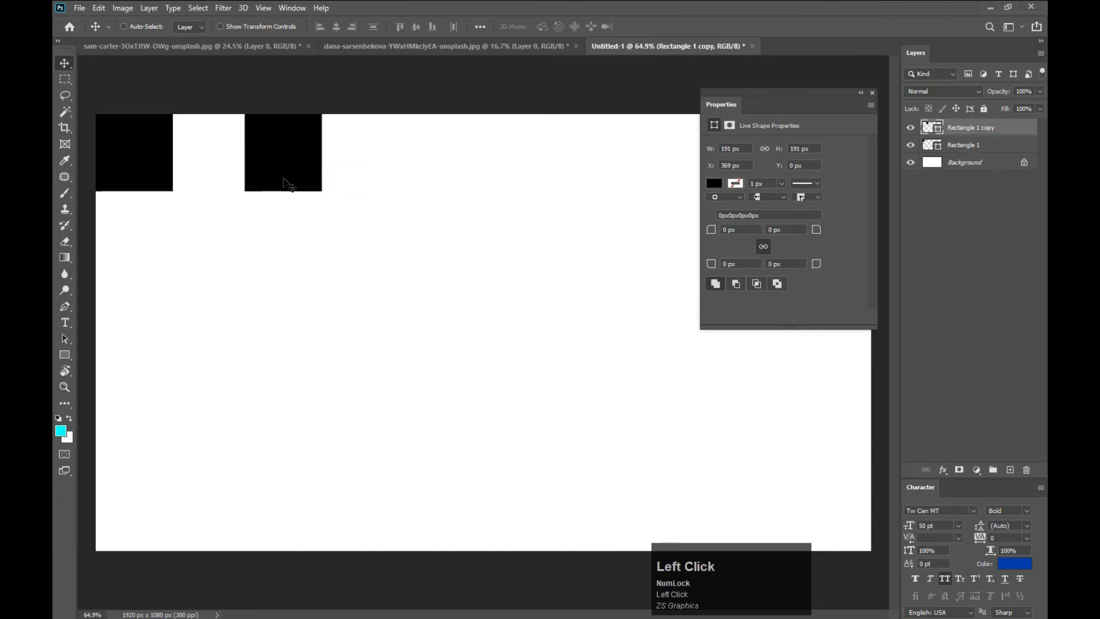
Select both square layers, duplicate them together and move the copies 738 px horizontally to continue the evenly spaced row
right_click(304, 171)
left_click(313, 178)
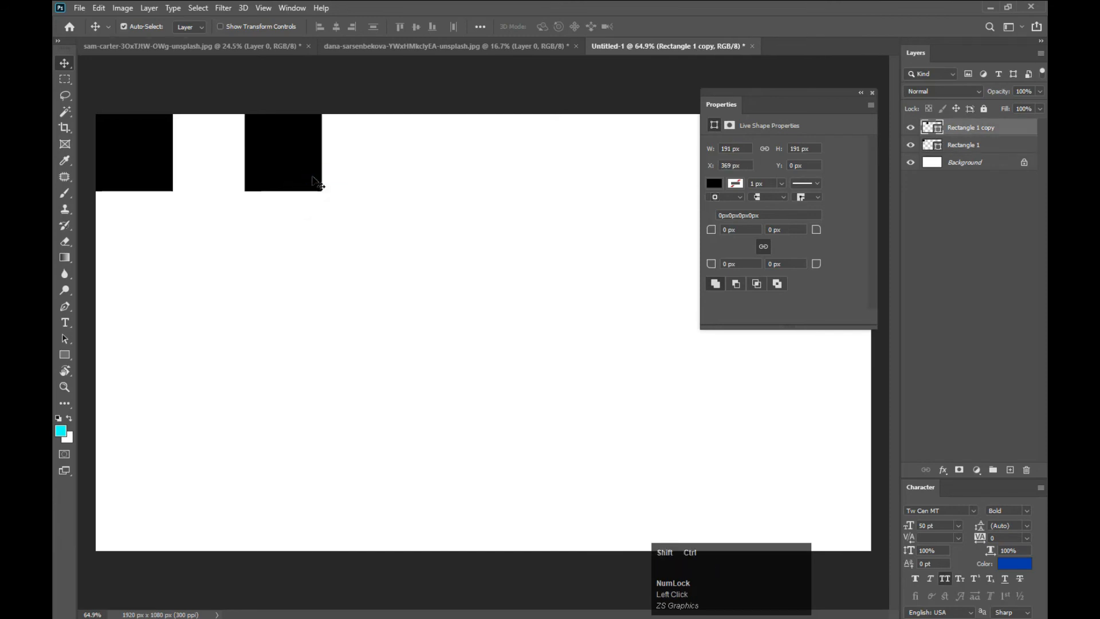
left_click(952, 144, "shift")
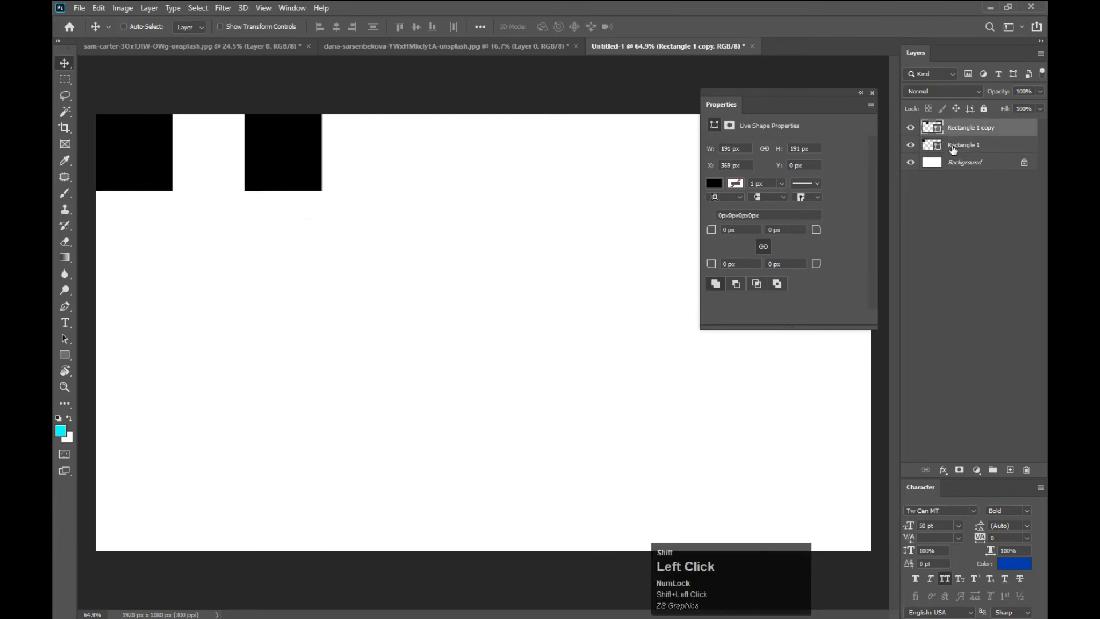
key("ctrl")
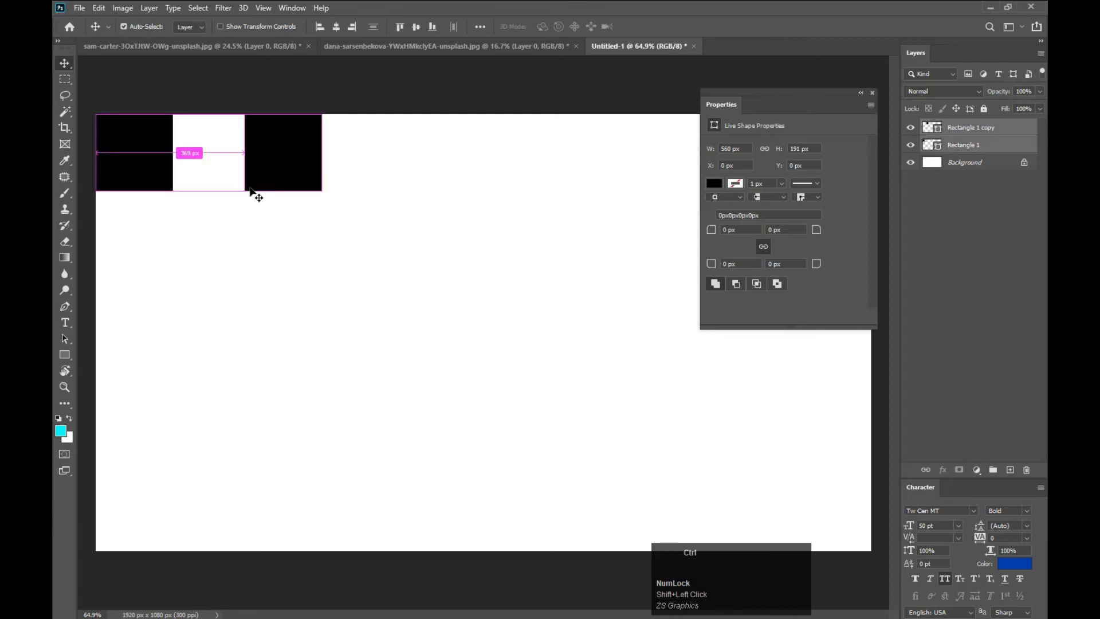
key("ctrl+j")
left_click_drag(151, 178, 450, 191)
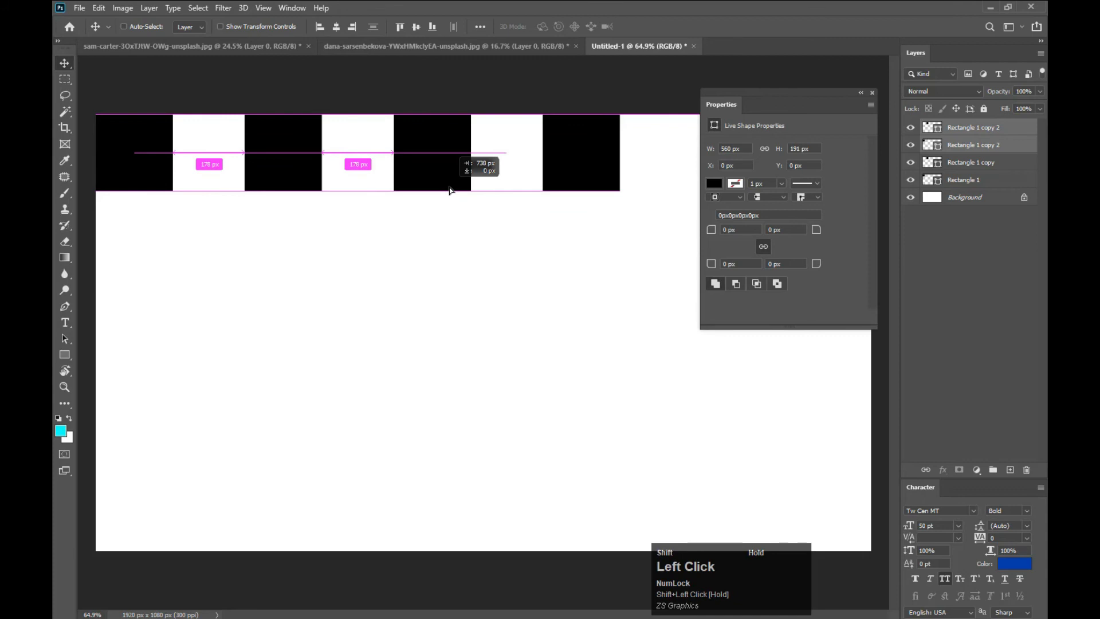
Place the two duplicated squares at X 758 px, Y 0 px and collapse the shape properties
mouse_move(450, 190)
left_mouse_down()
mouse_move(447, 201)
mouse_move(449, 181)
mouse_move(432, 180)
left_mouse_up()
key("ctrl")
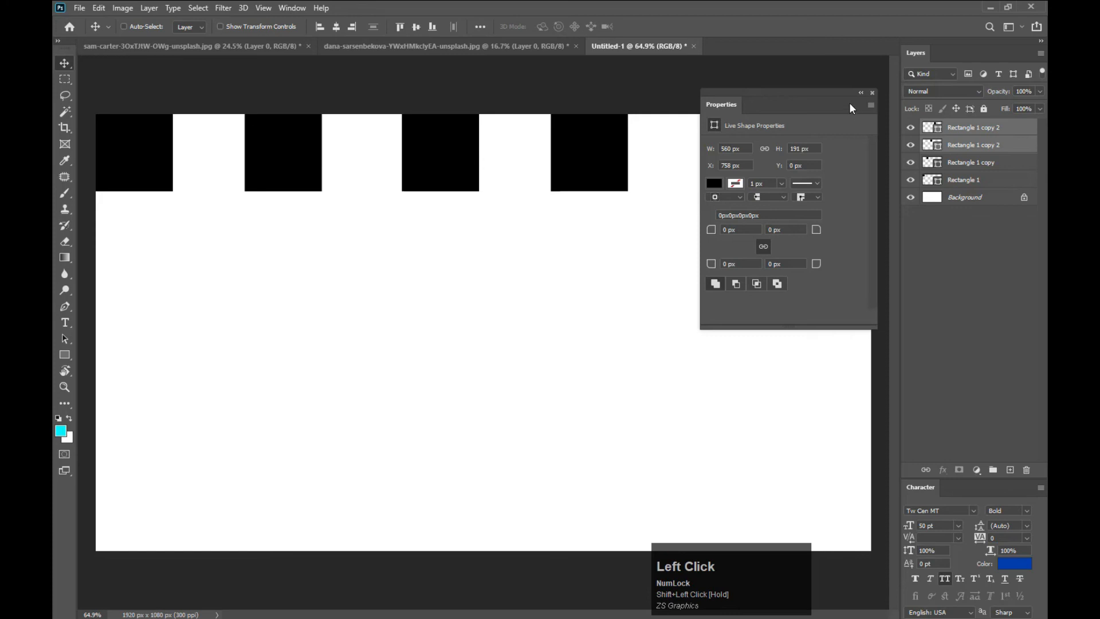
left_click(861, 93)
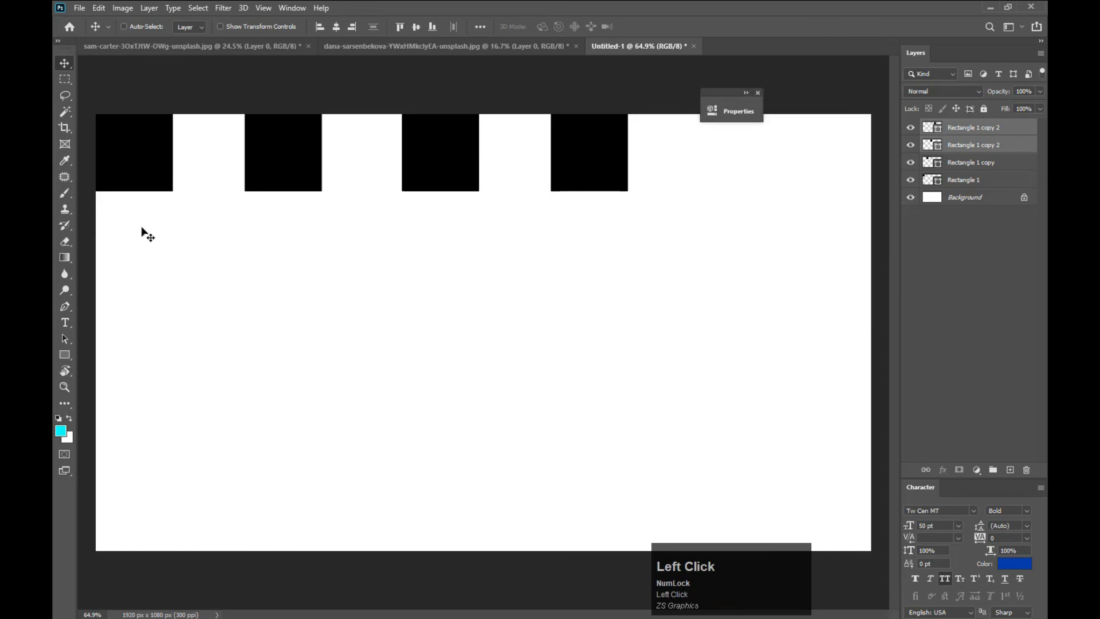
Select all four squares, duplicate them and move the copies horizontally to extend the row past the canvas's right edge
left_click_drag(142, 228, 582, 157)
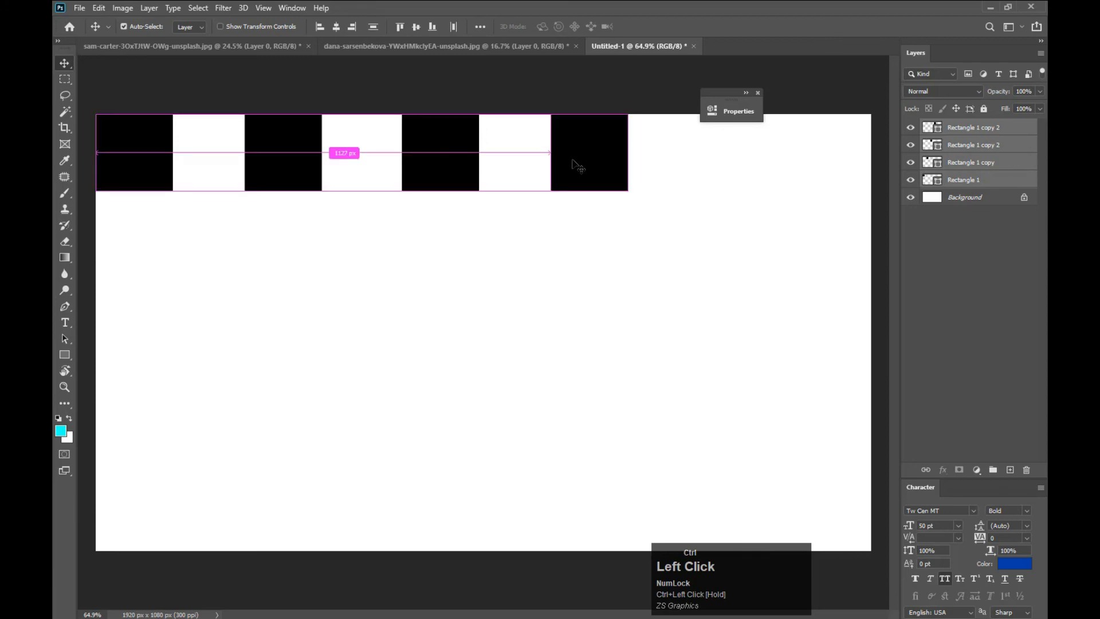
key("ctrl+j")
left_click_drag(133, 181, 735, 178, "shift")
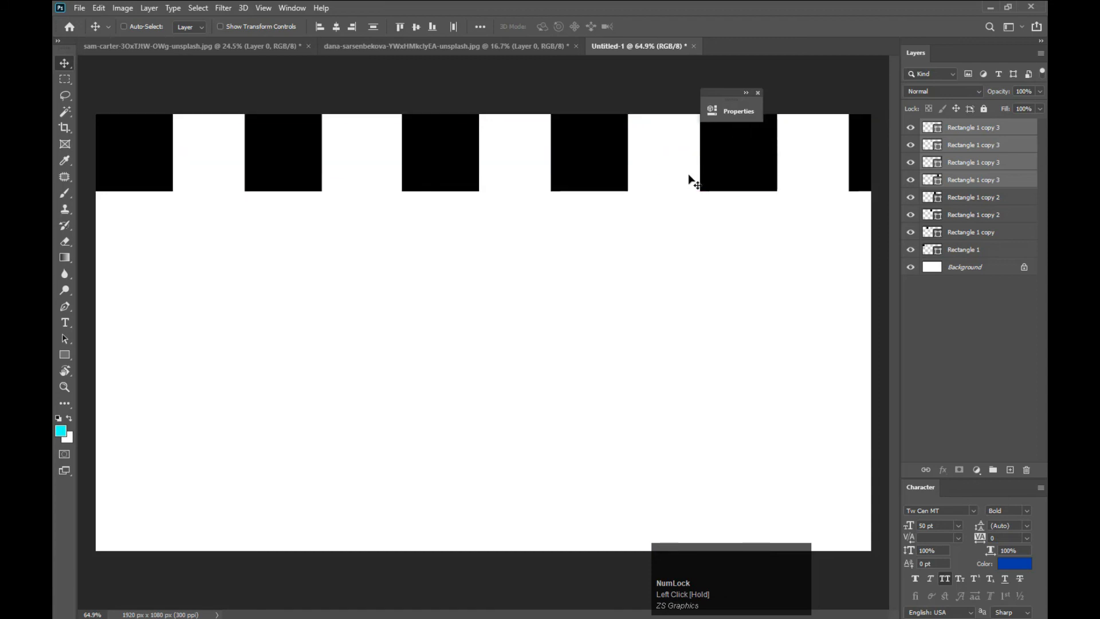
Duplicate the upper row of squares twice, placing one copy directly below with a one-square offset and the other aligned as the third row
mouse_move(144, 227)
left_mouse_down()
mouse_move(287, 160)
mouse_move(857, 150)
mouse_move(854, 163)
left_mouse_up()
key("ctrl+j")
left_click_drag(189, 178, 201, 246)
left_click_drag(97, 86, 862, 163)
key("ctrl+j")
left_click_drag(427, 174, 271, 323)
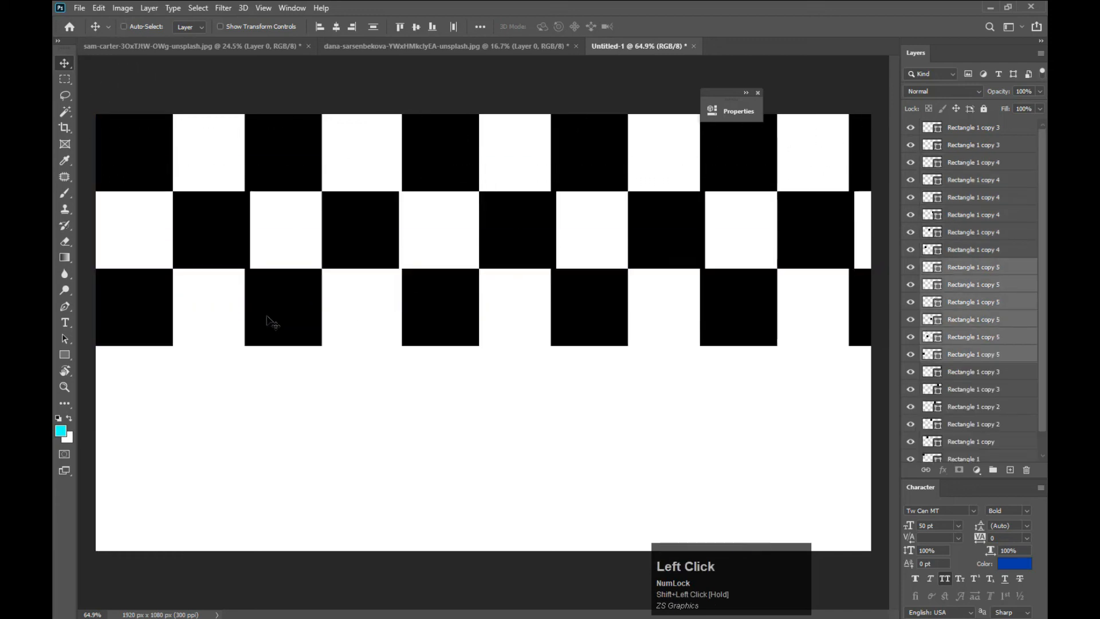
Duplicate the second, third and fourth rows, moving each copy two rows down to fill the canvas with a checkerboard
left_click_drag(135, 217, 831, 252)
key("ctrl+j")
left_click_drag(247, 253, 232, 408)
left_click_drag(98, 307, 859, 332)
key("ctrl+j")
left_click_drag(435, 310, 426, 465)
left_click_drag(136, 381, 580, 395)
key("ctrl+j")
left_click_drag(364, 400, 351, 553)
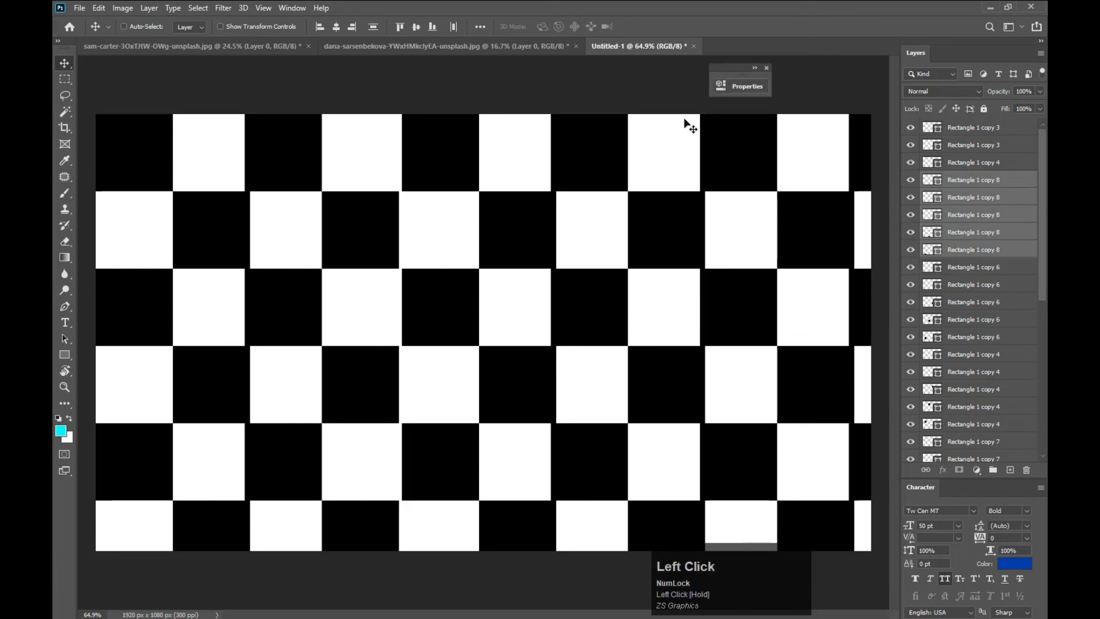
Select the second black square in the second row and examine its shape size and position
right_click(371, 251)
left_click(401, 259)
scroll(835, 177, "down", 1)
left_click(737, 80)
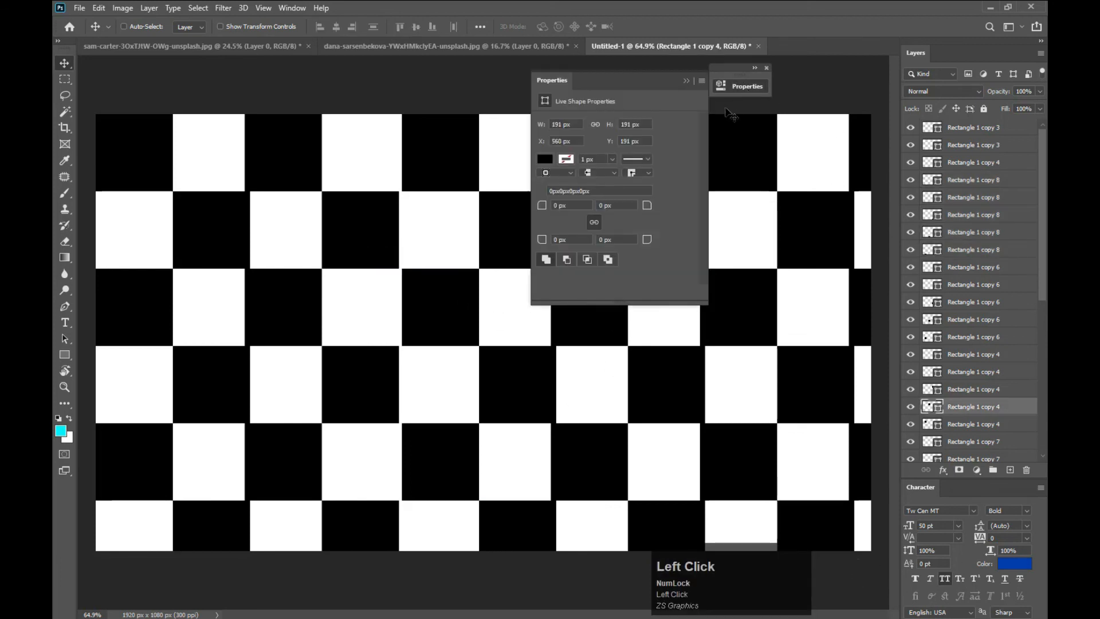
left_click(686, 80)
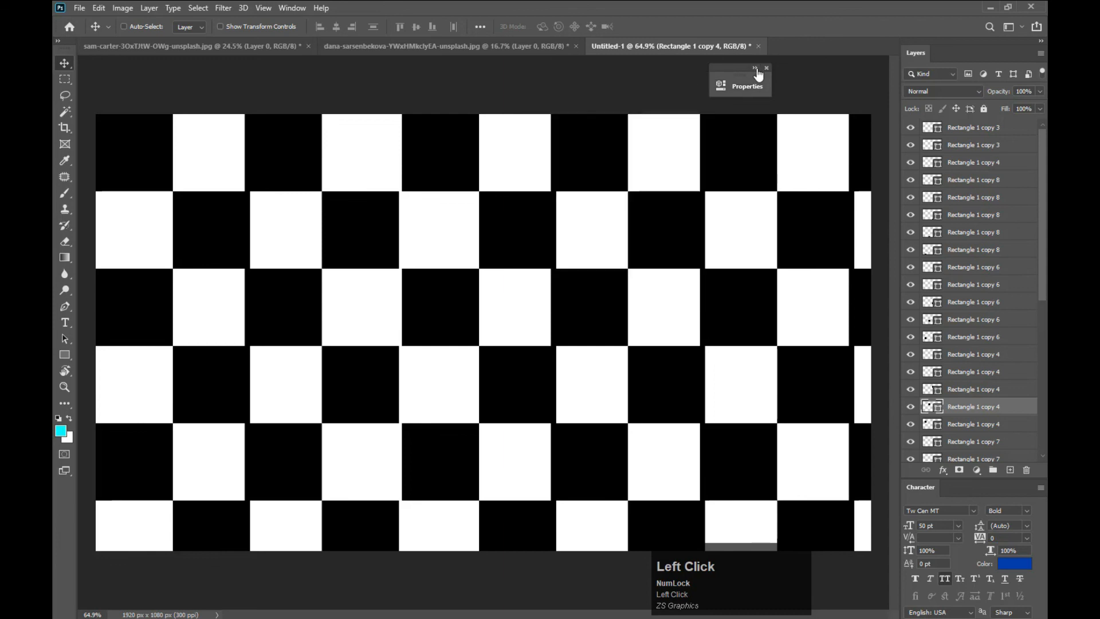